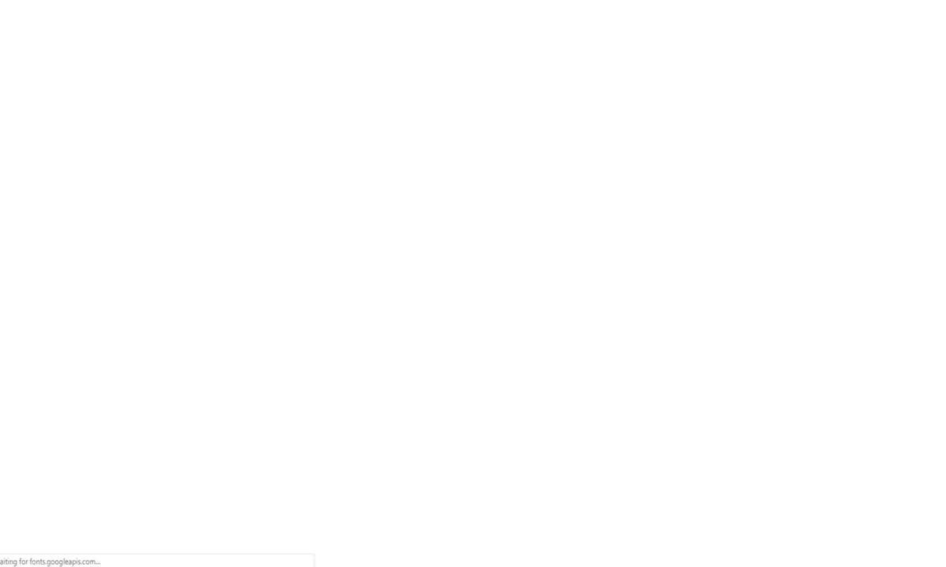
Log in to GrooveFunnels with the account e-mail and password
click(244, 152)
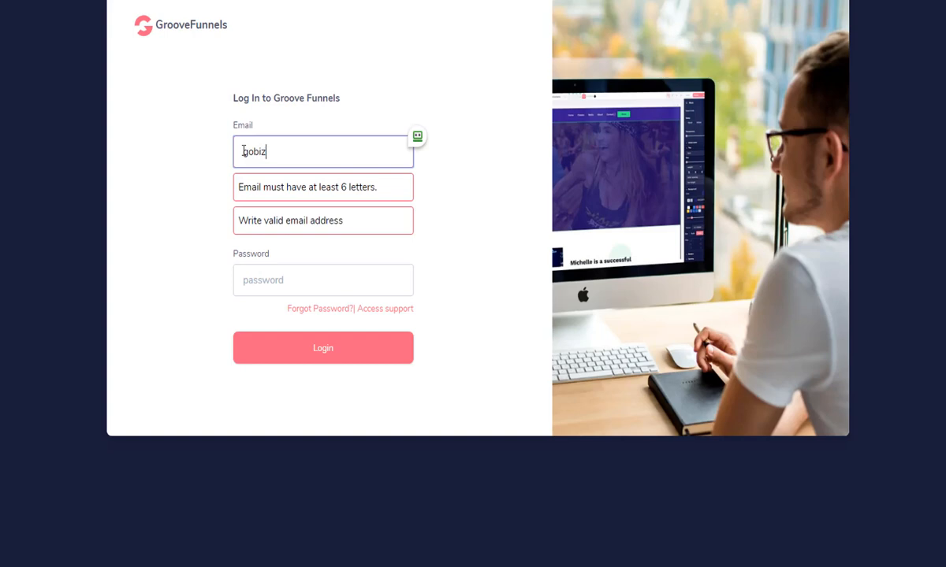
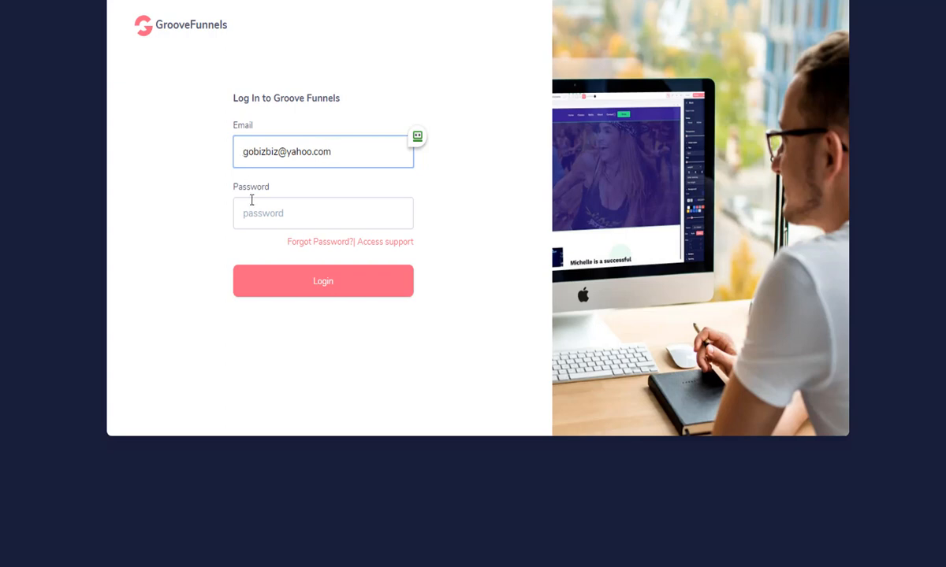
click(252, 213)
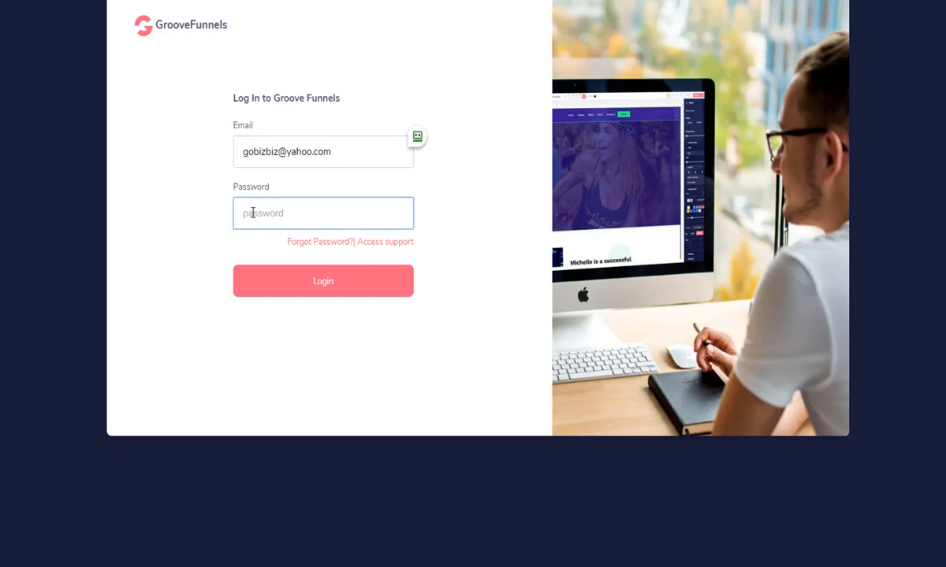
text(•••••)
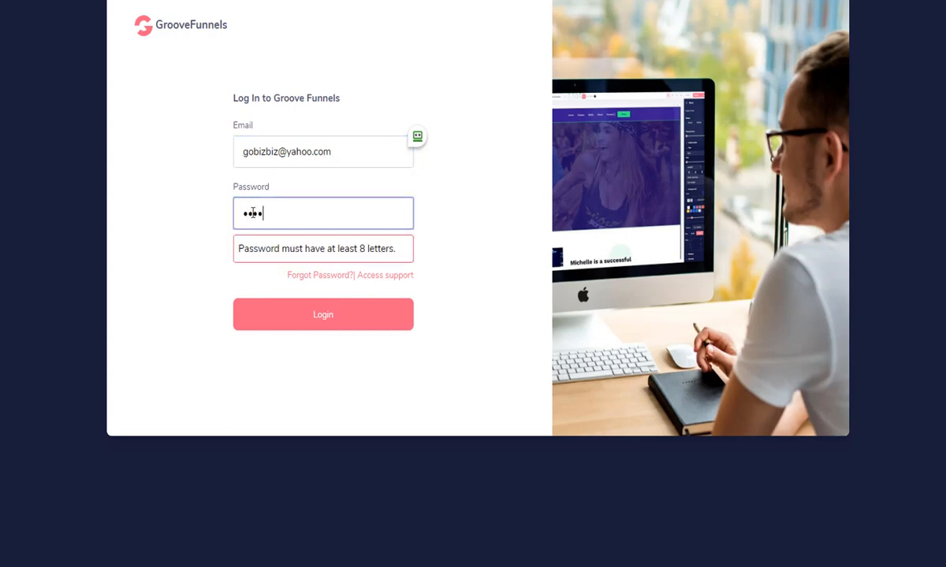
text(••••)
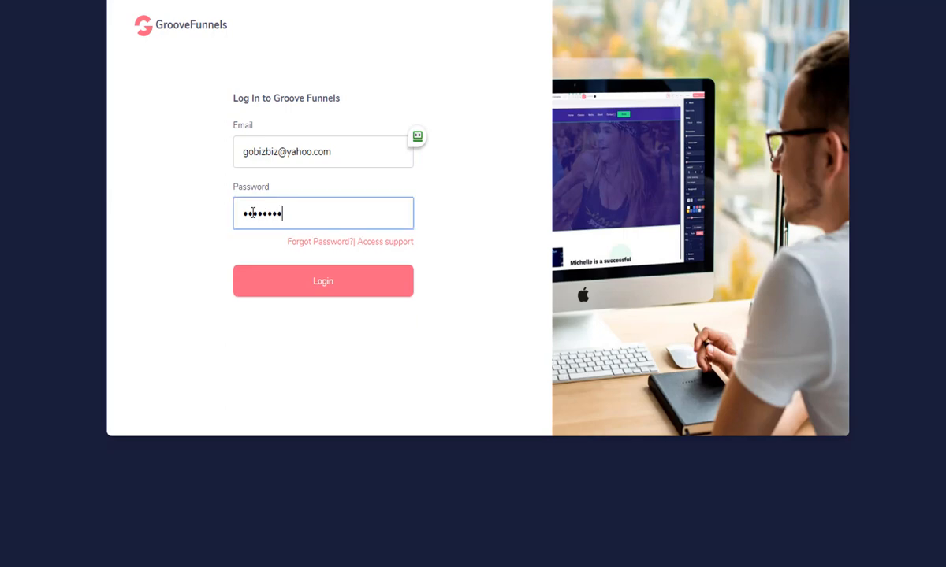
click(332, 286)
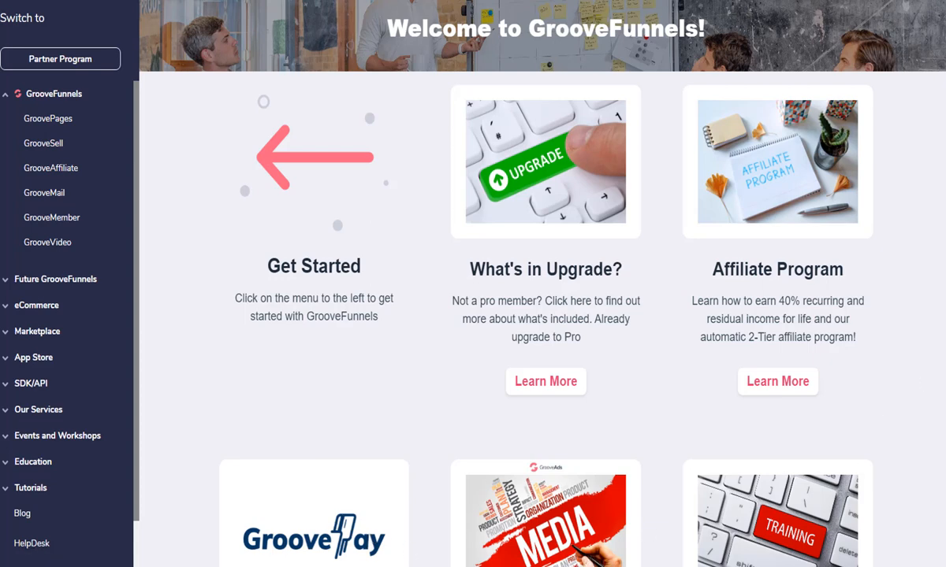
Glance at the training resources page from the dashboard, then open GroovePages' My Sites list
scroll(743, 418, down, 1)
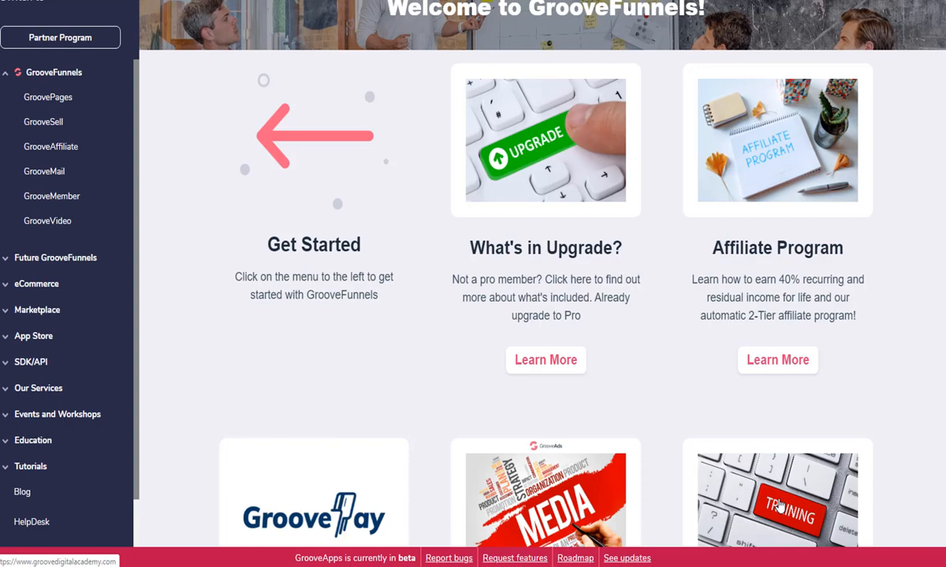
click(779, 506)
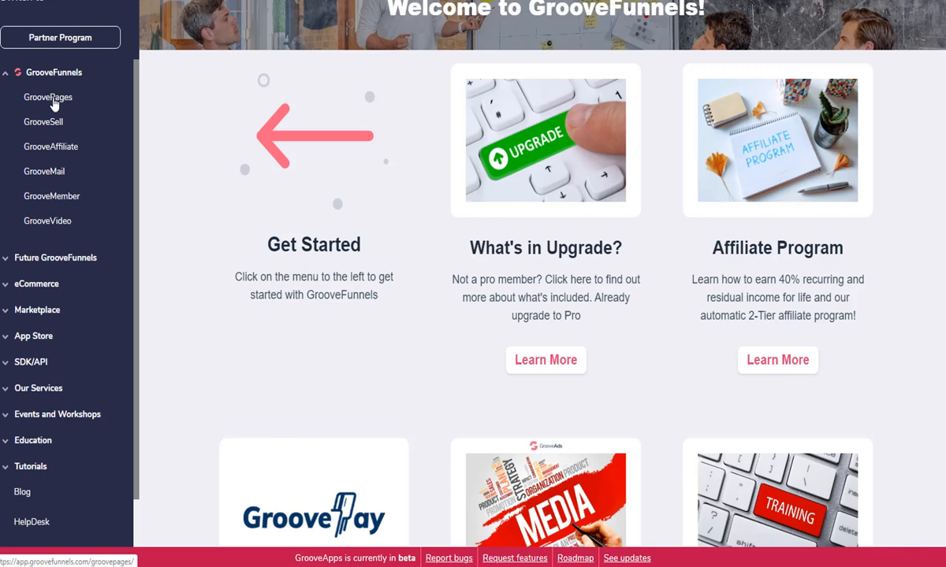
click(51, 99)
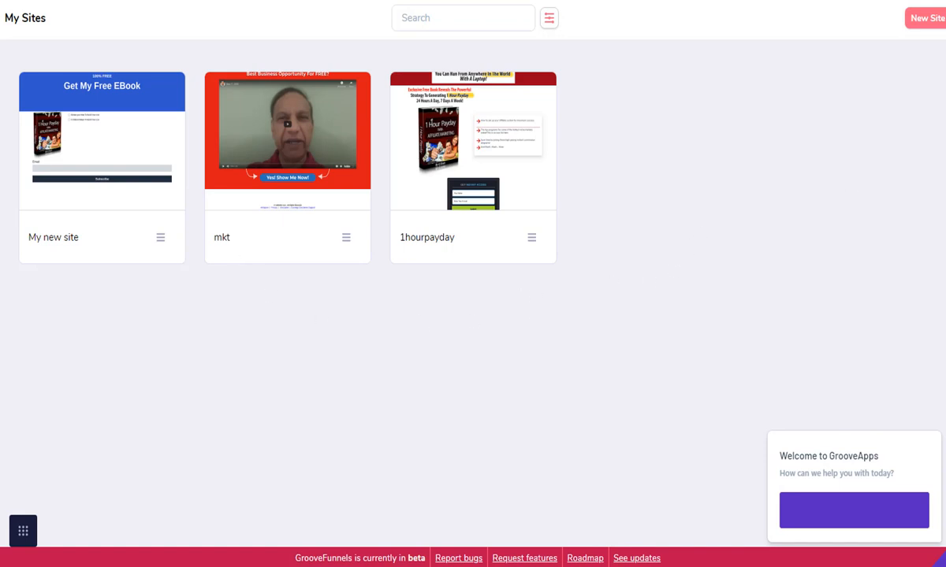
Delete 'My new site' from its card menu, confirming the deletion warning
click(161, 241)
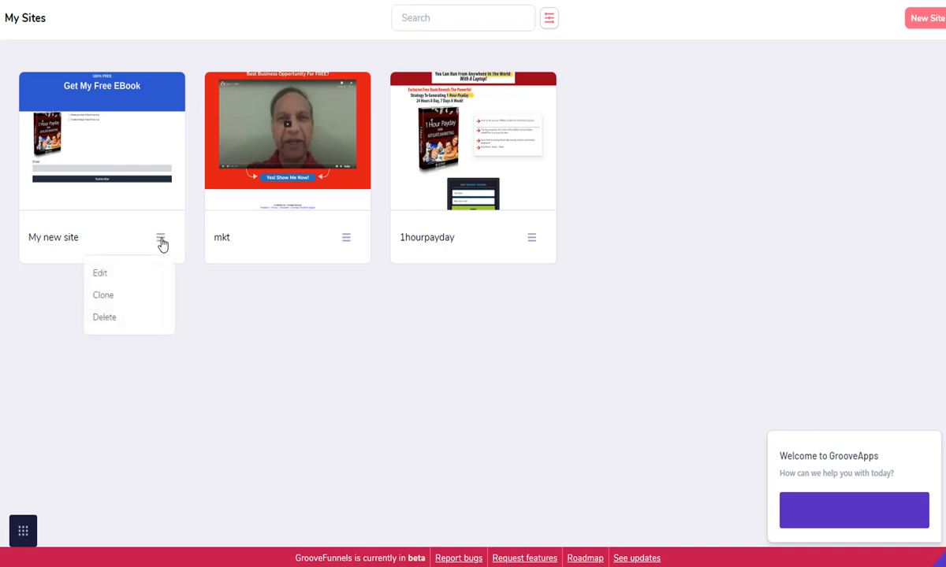
click(104, 318)
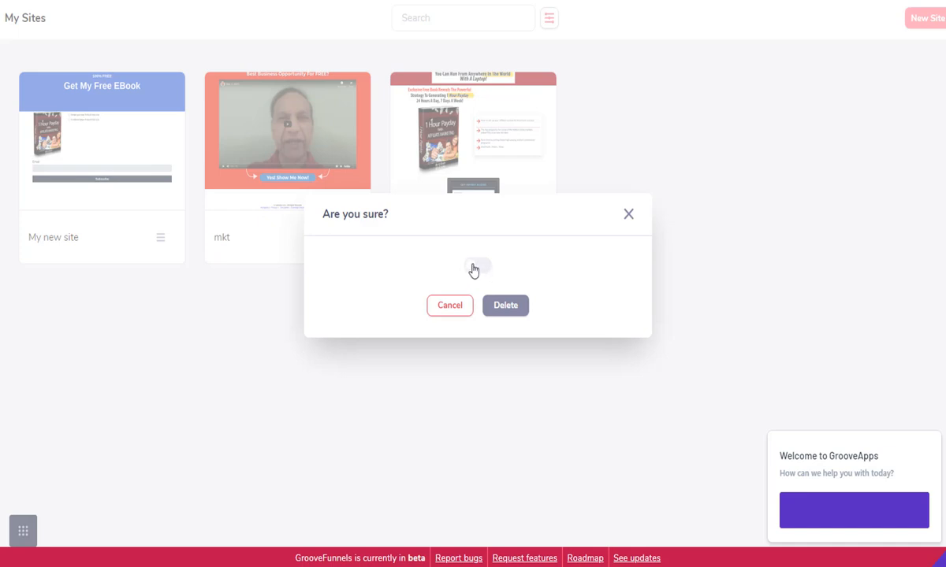
click(474, 268)
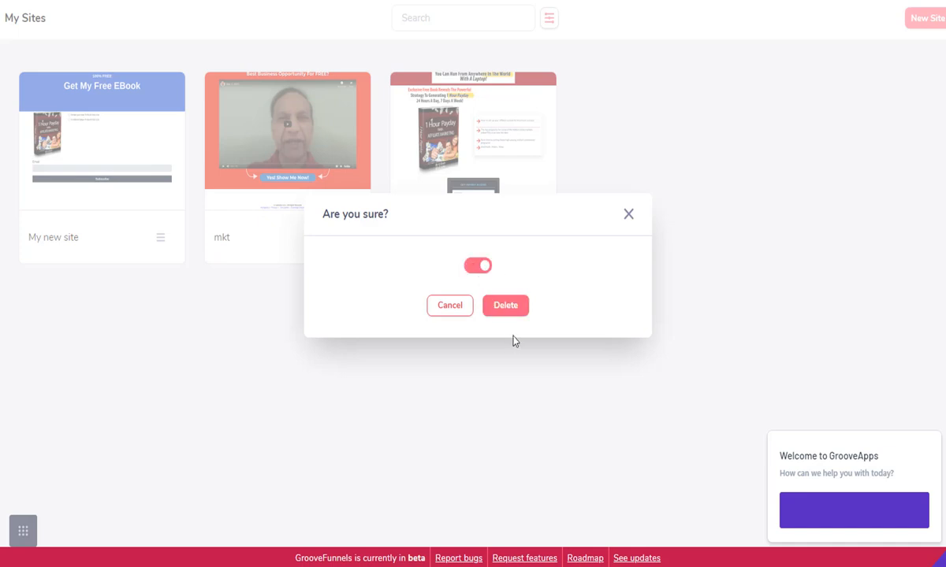
click(506, 309)
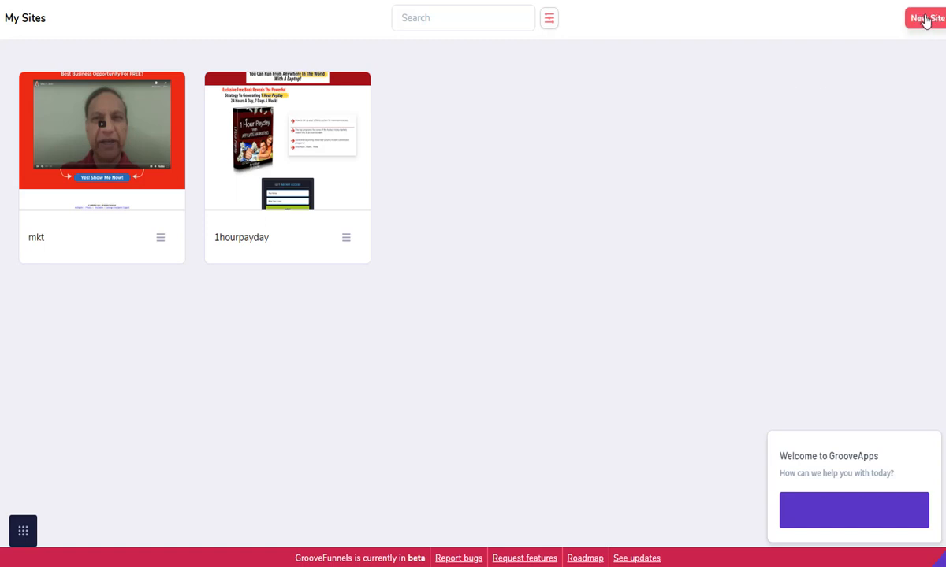
Start a new site, expand the Templates gallery, and preview the Upsell e-book template
click(926, 20)
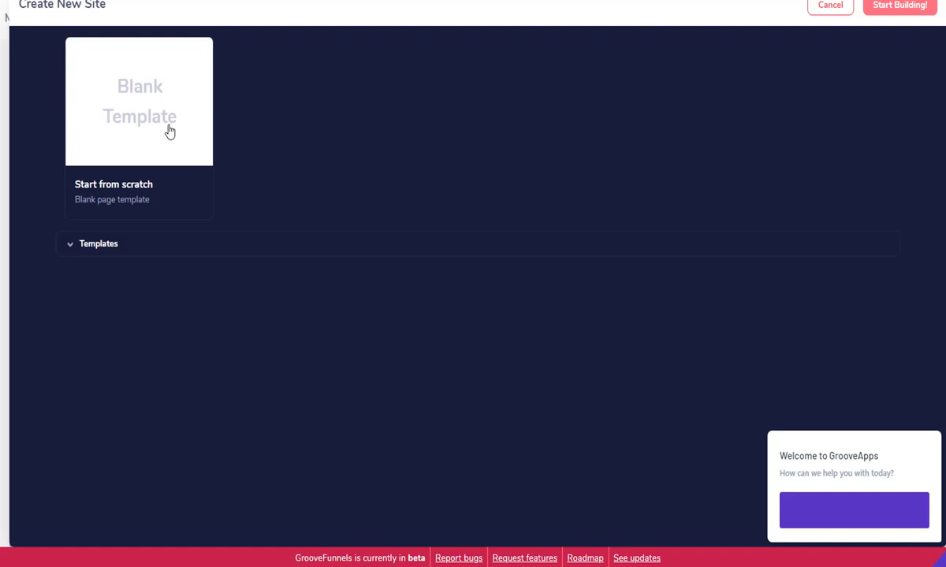
click(71, 247)
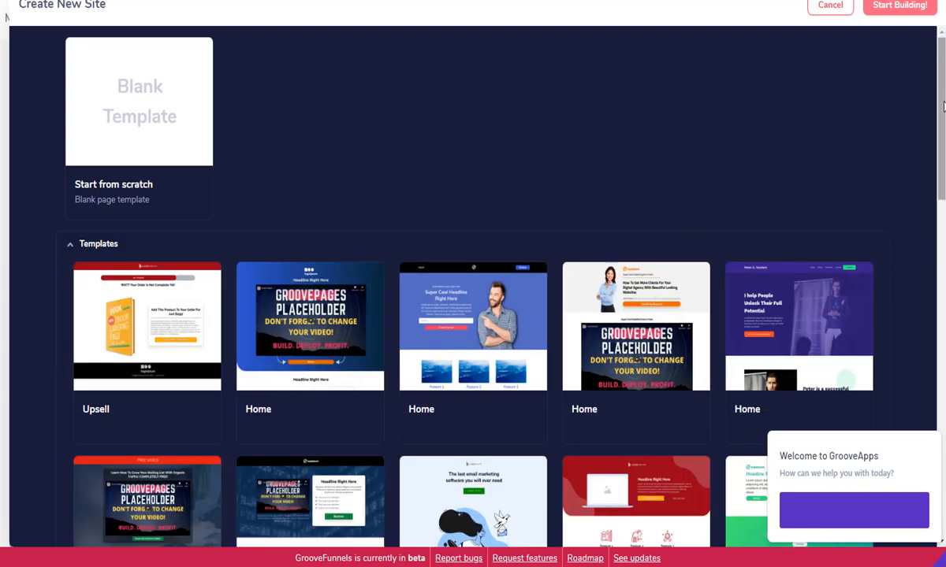
scroll(944, 106, down, 2)
mouse_move(299, 190)
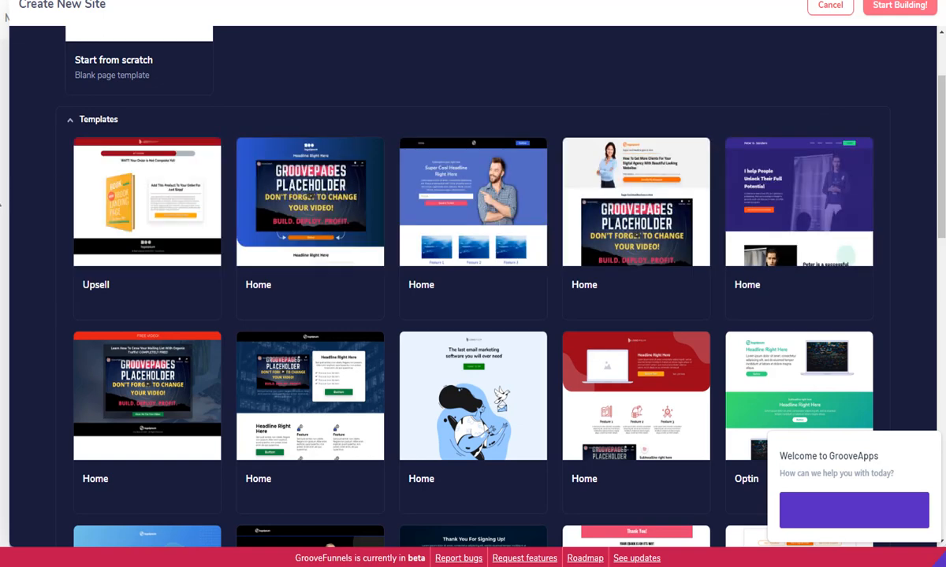
mouse_move(180, 235)
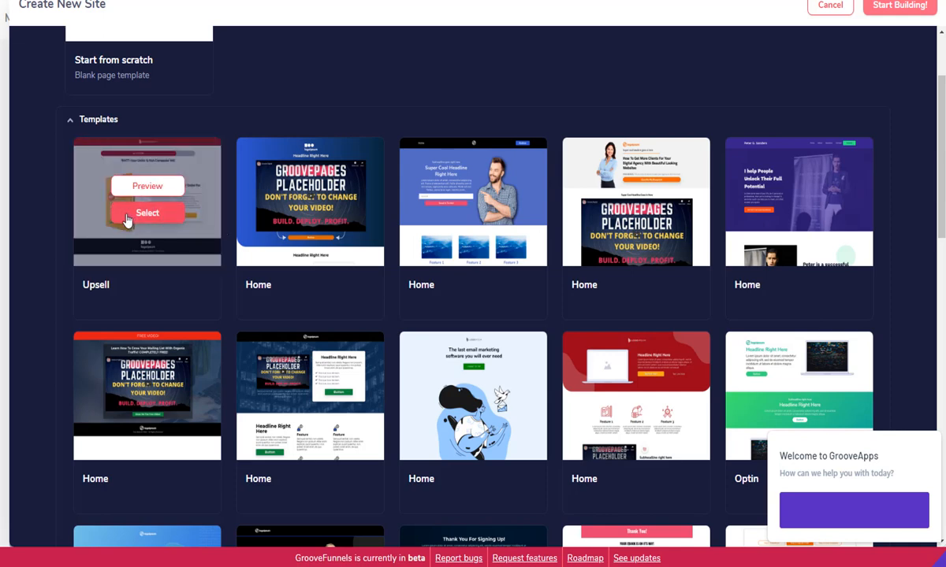
click(148, 188)
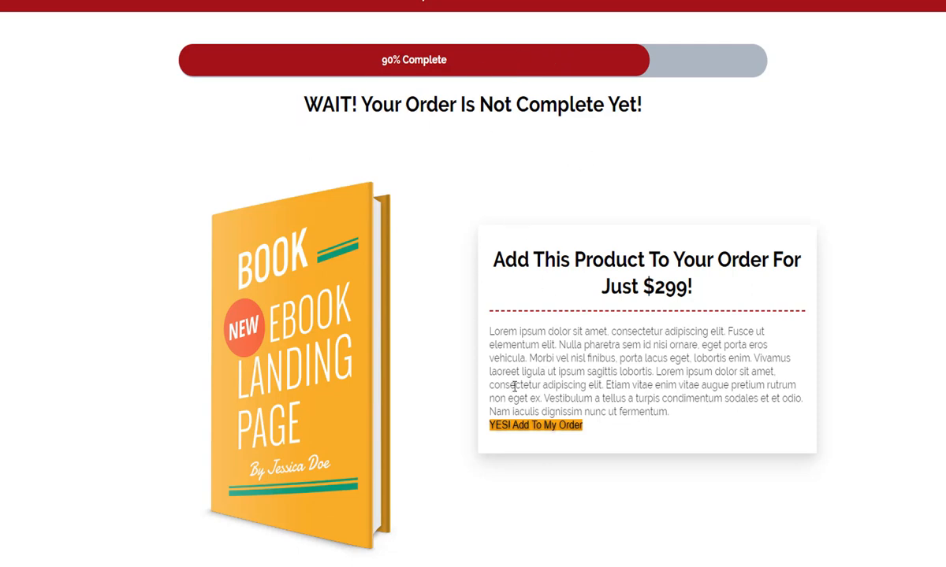
scroll(472, 284, down, 3)
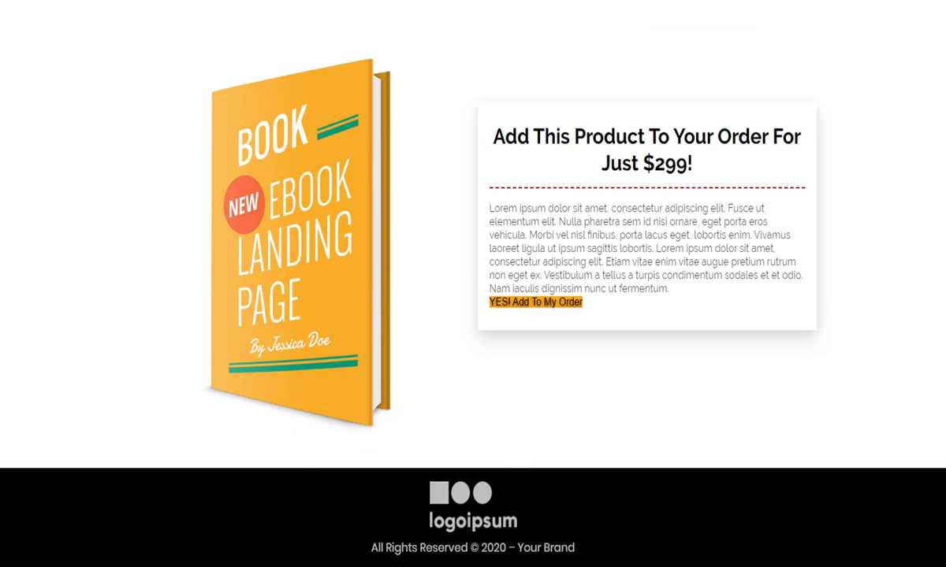
scroll(473, 284, up, 3)
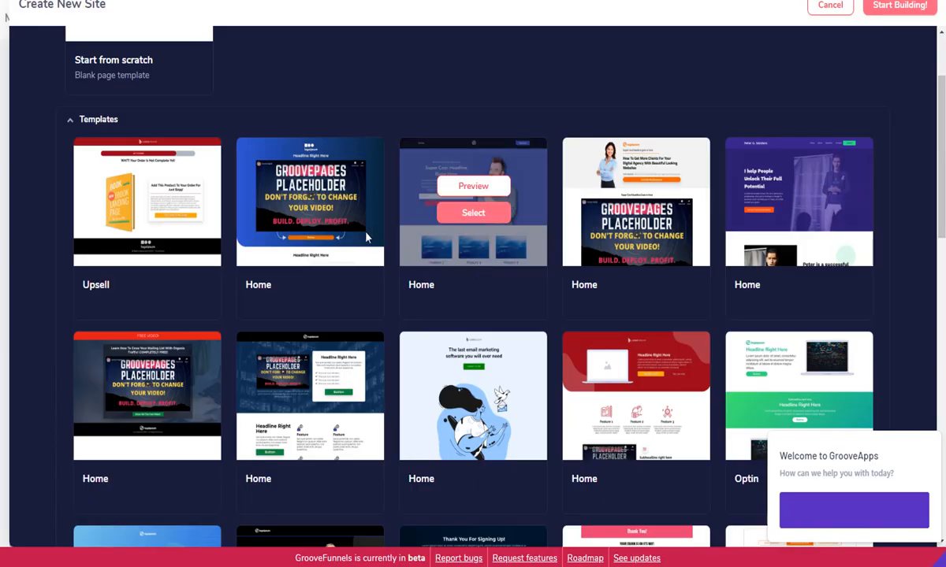
mouse_move(324, 211)
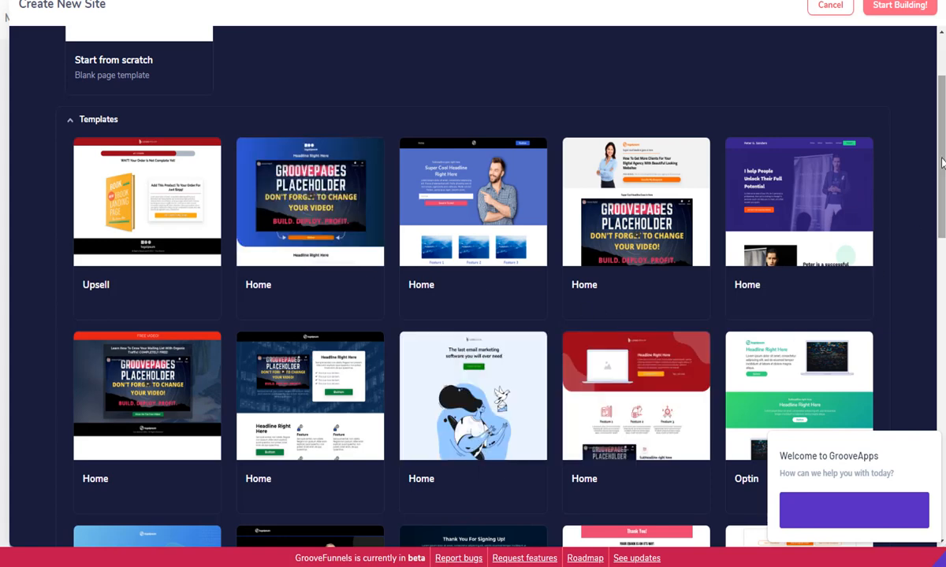
scroll(942, 213, down, 3)
scroll(942, 212, down, 2)
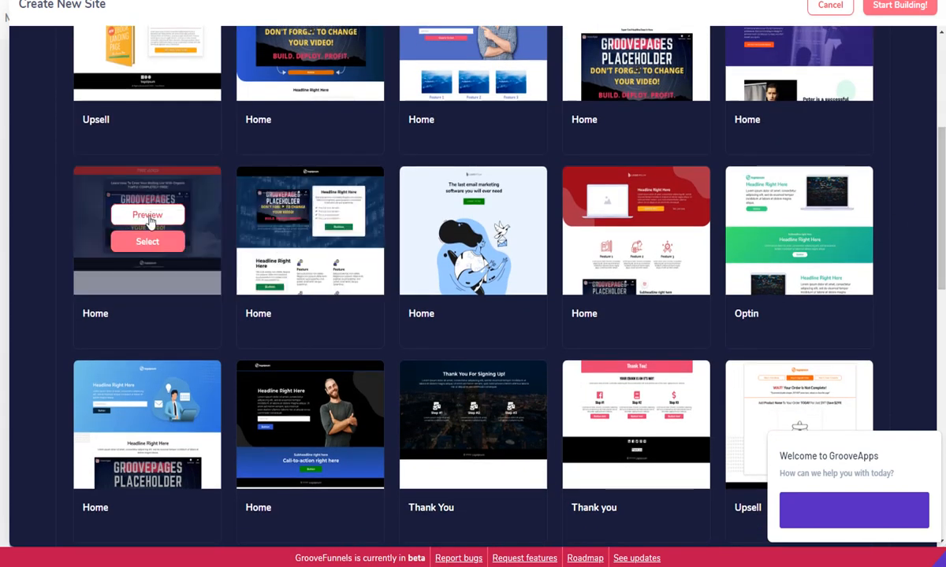
click(150, 221)
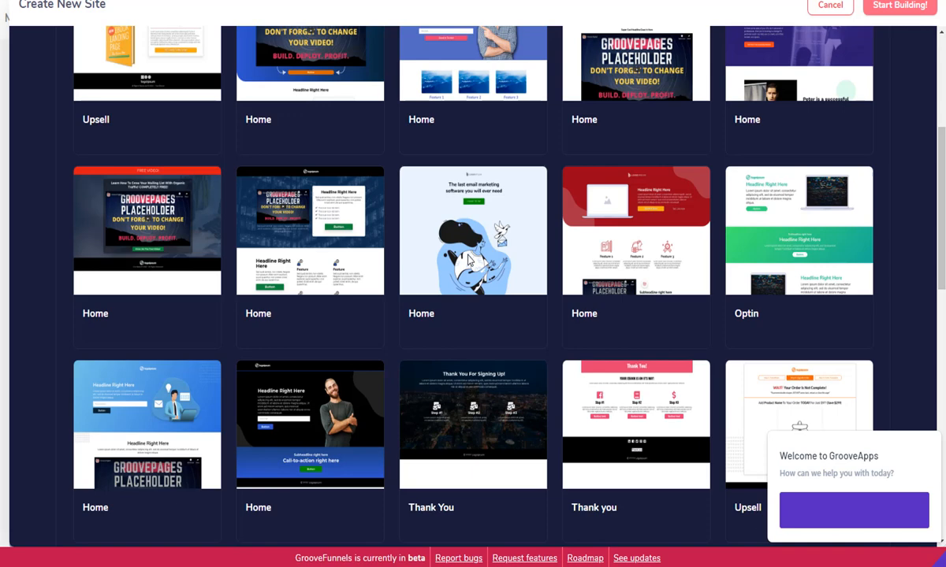
mouse_move(565, 260)
scroll(942, 260, down, 2)
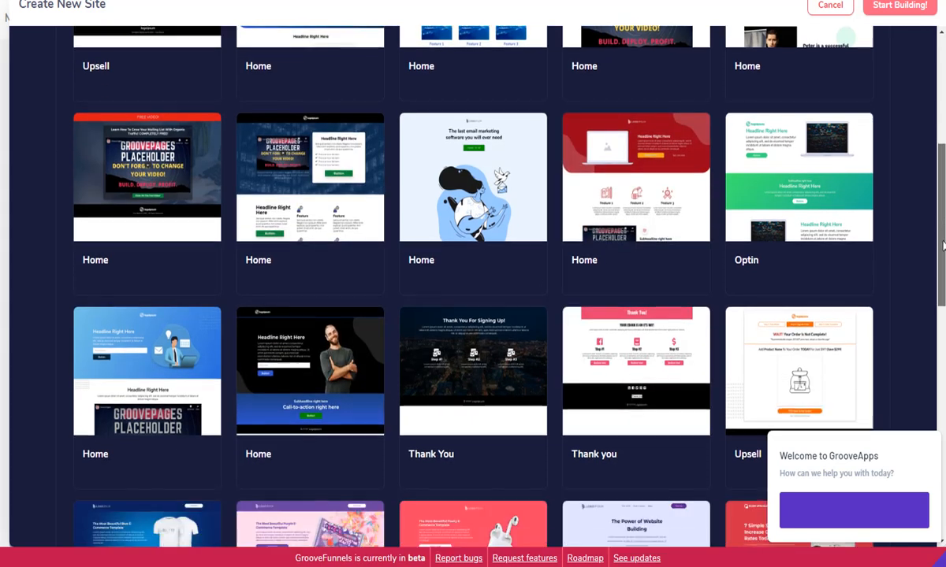
mouse_move(671, 140)
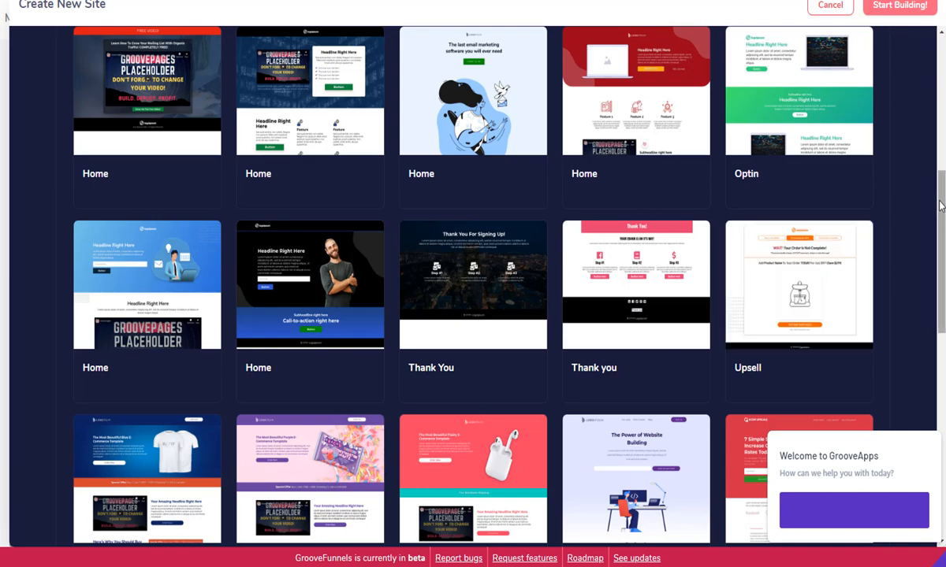
drag(938, 215, 942, 394)
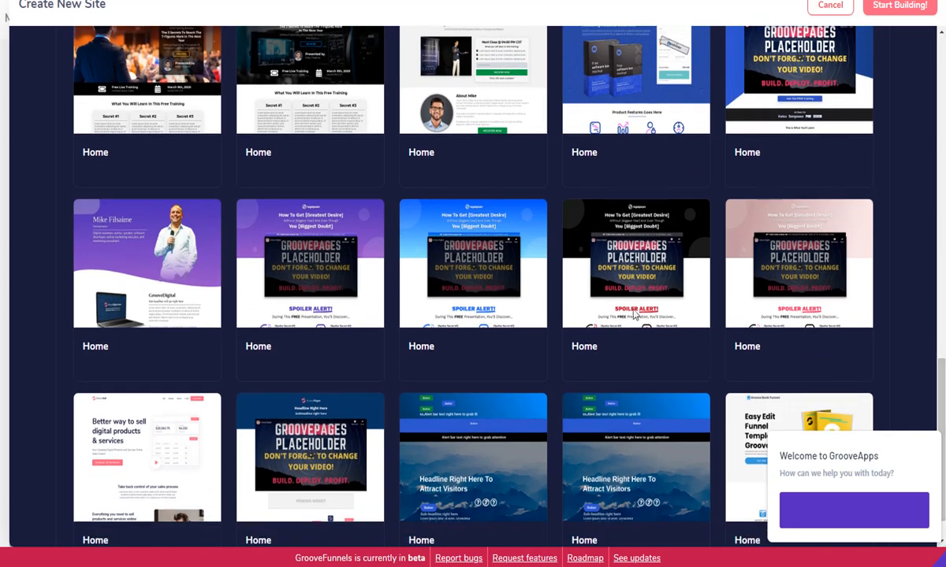
mouse_move(637, 246)
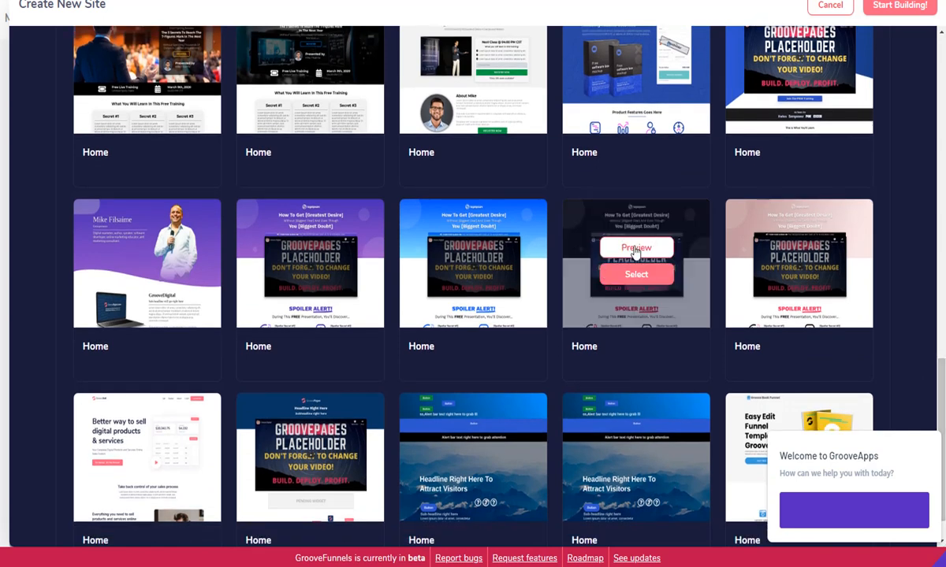
mouse_move(321, 460)
click(312, 444)
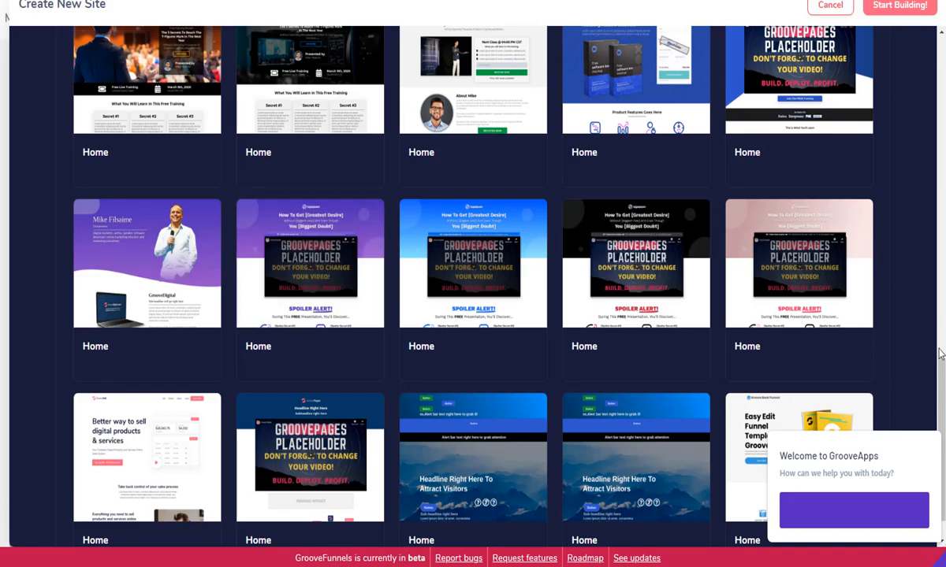
drag(944, 376, 943, 49)
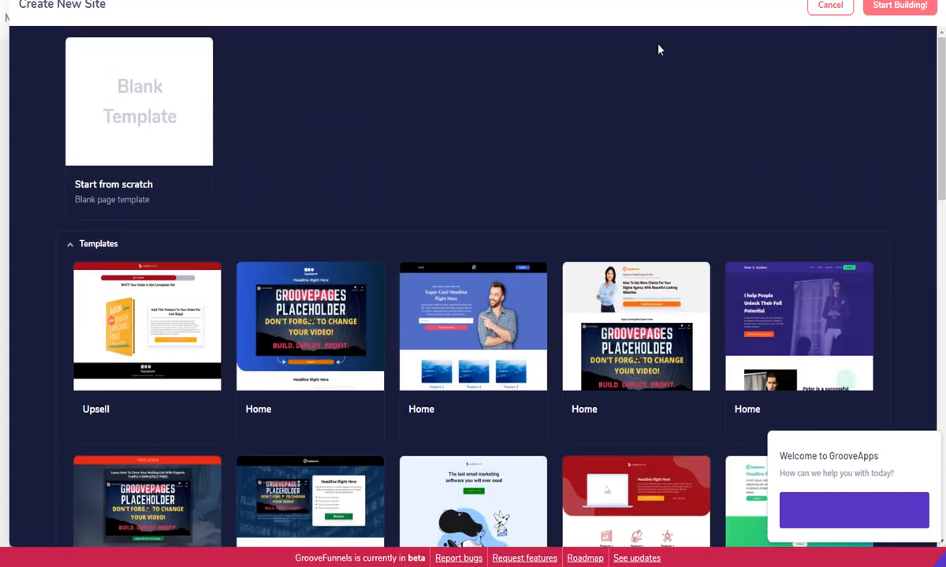
Choose the Blank Template under Start from scratch
click(142, 103)
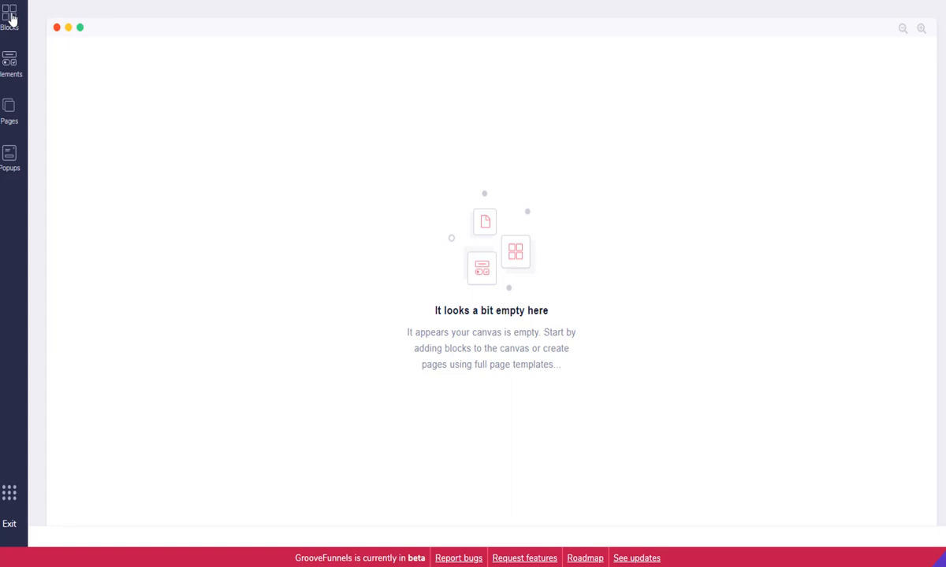
Open the Blocks library and expand the Content category of Designed blocks
click(10, 16)
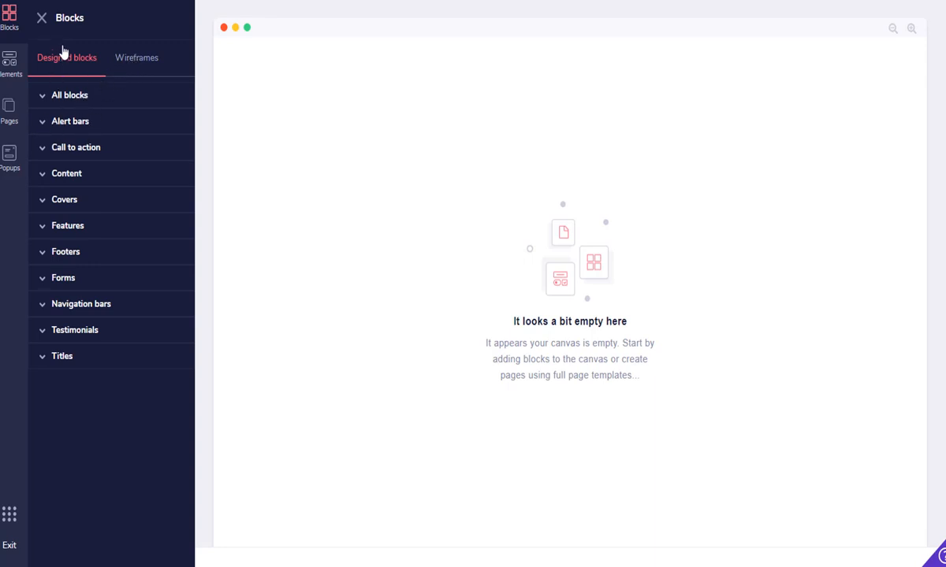
click(72, 177)
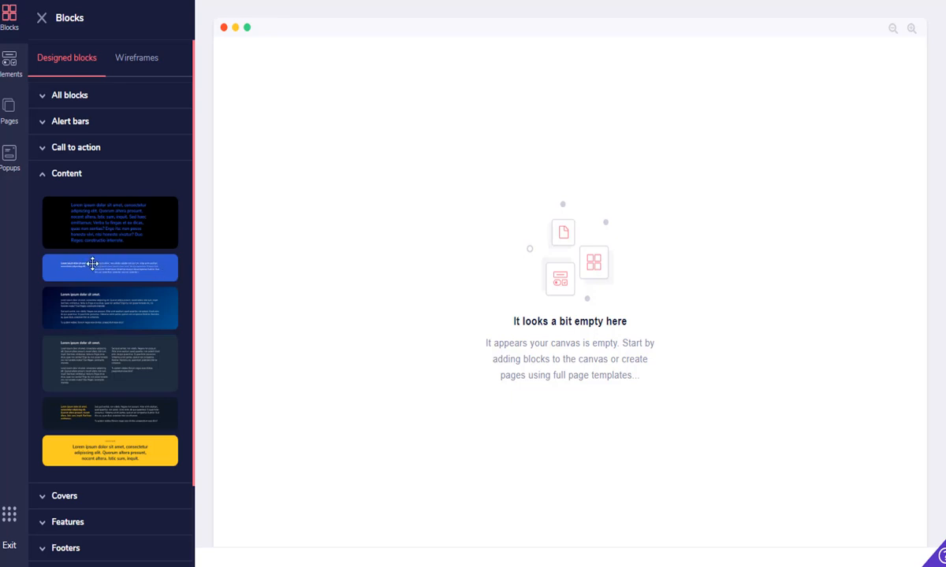
Drop the blue Content block onto the canvas and select its paragraph, wrapper and whole block
drag(107, 266, 541, 56)
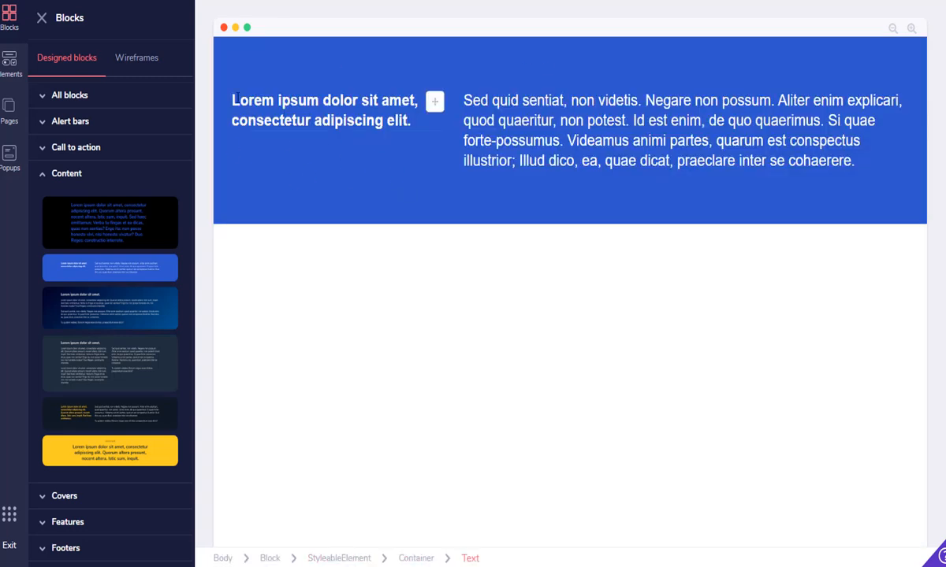
click(619, 115)
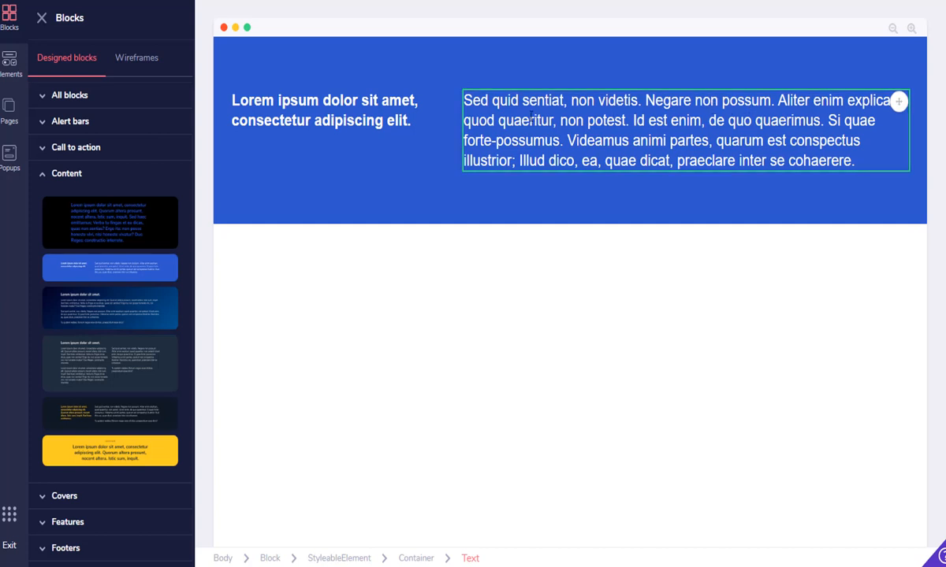
click(230, 76)
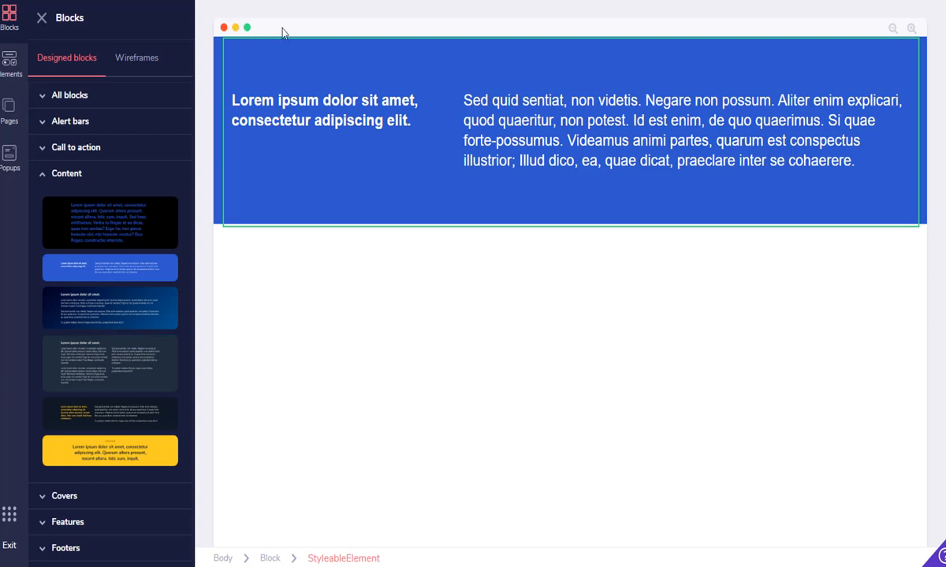
click(214, 41)
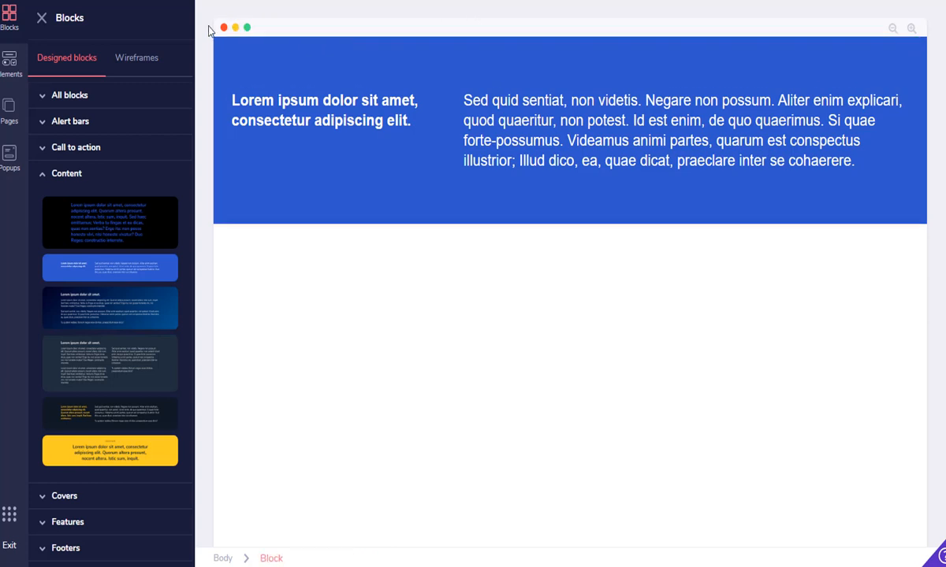
Trash the blue Content block from its wrapper element and confirm the Are you sure? prompt
click(260, 41)
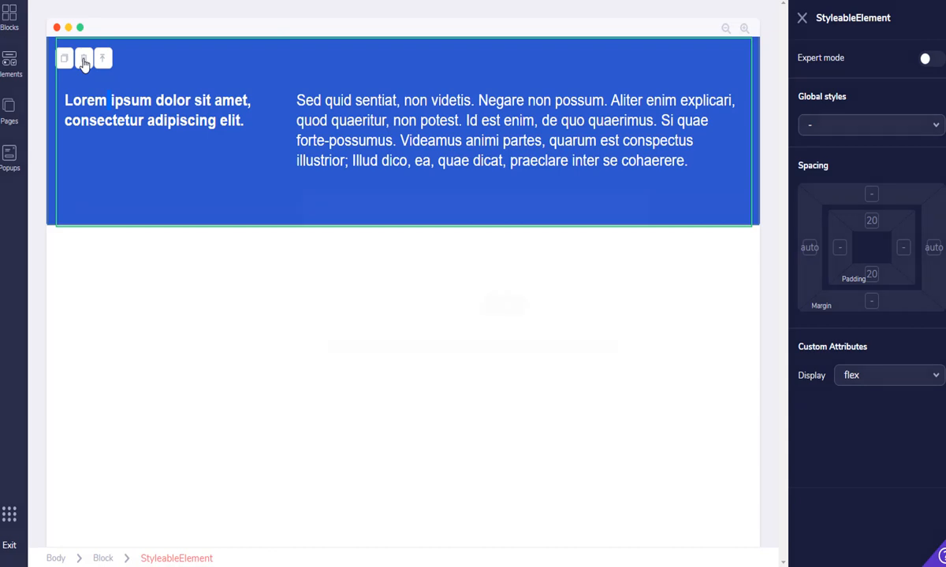
click(84, 63)
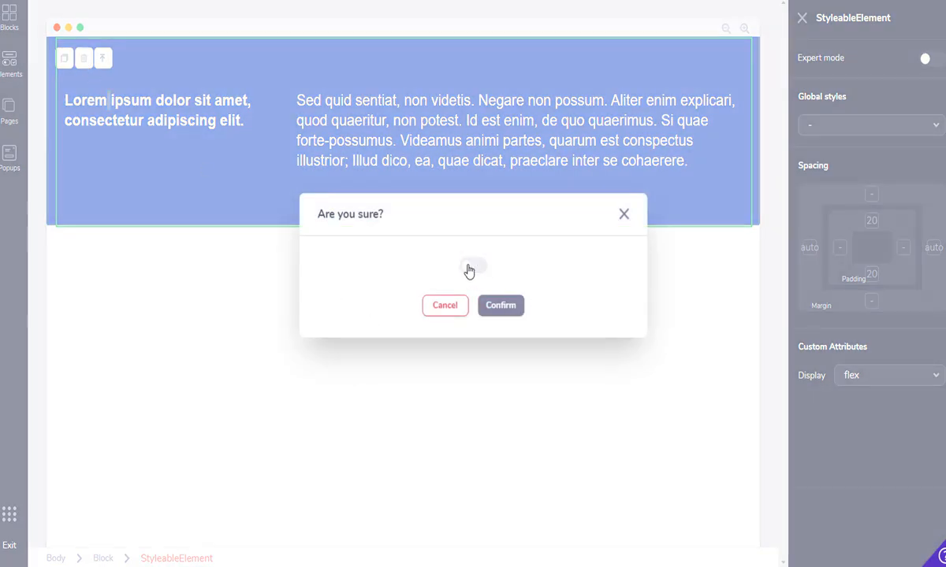
click(471, 268)
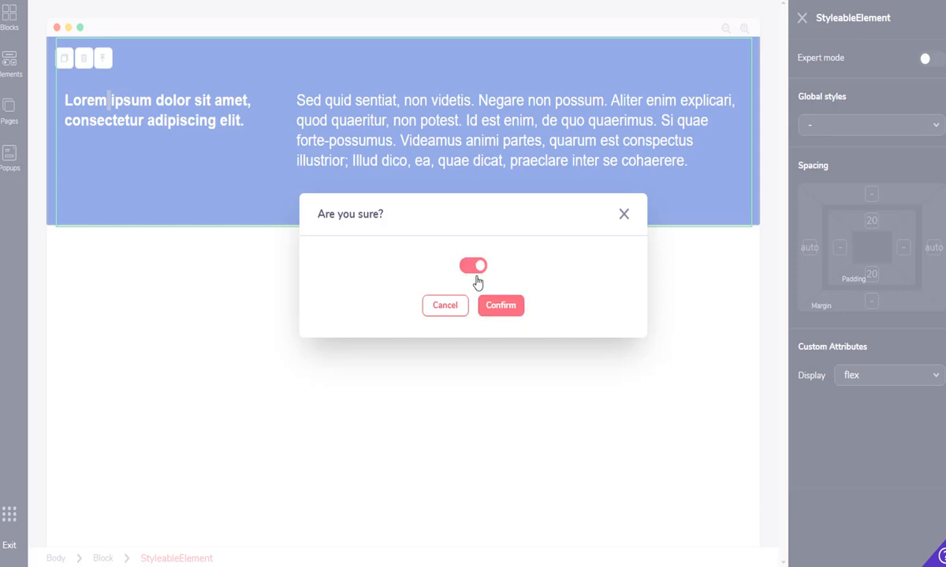
click(502, 309)
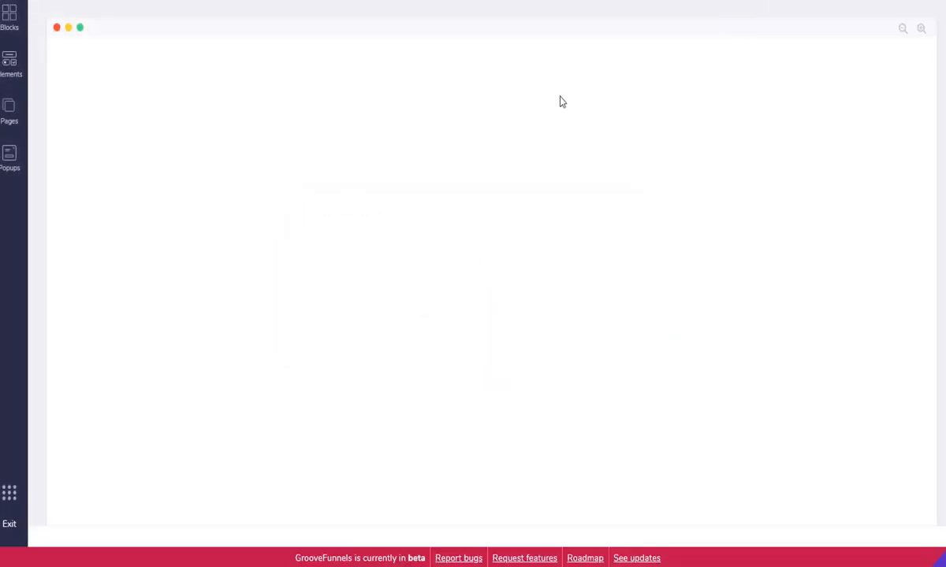
From Wireframes > Empty, place the narrow-left, wide-right two-column layout at the page top
click(11, 16)
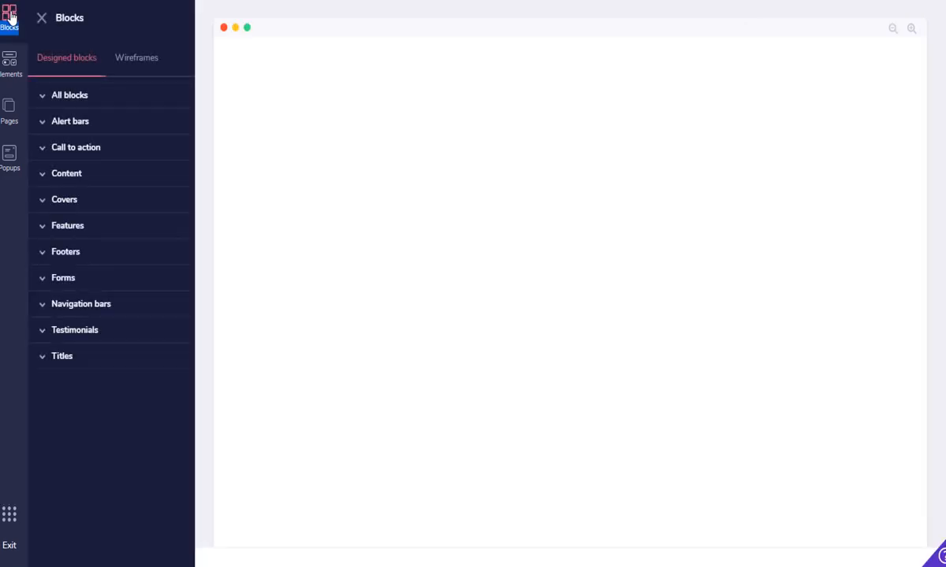
click(69, 254)
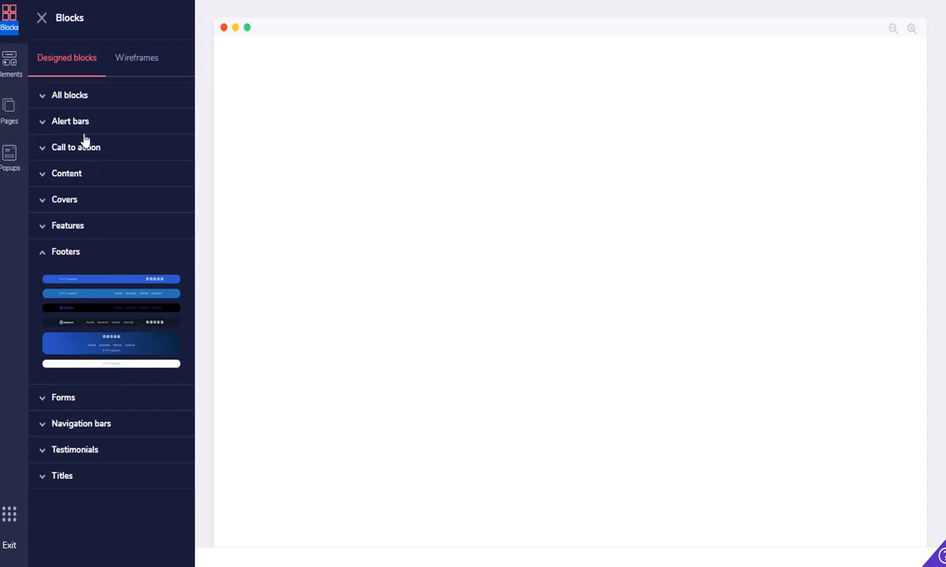
click(128, 62)
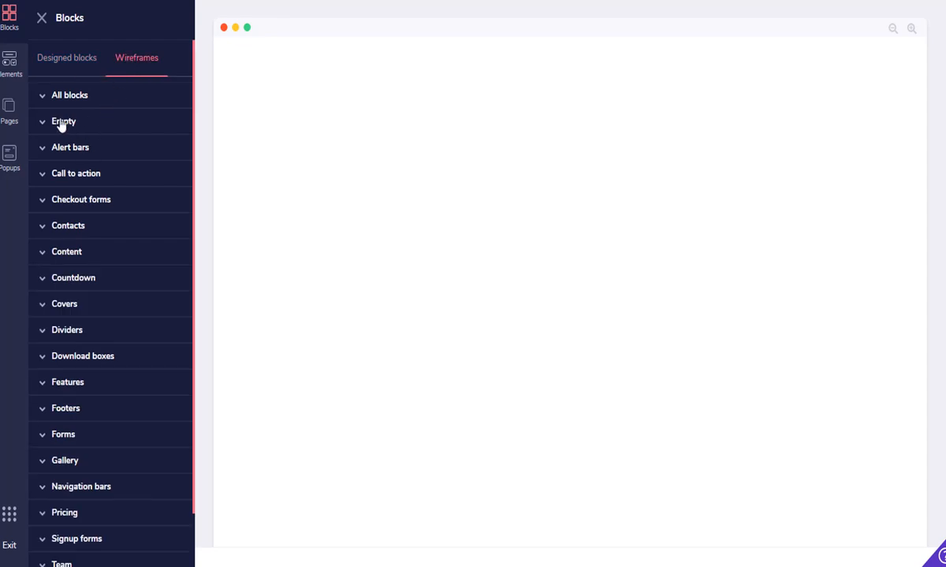
click(62, 124)
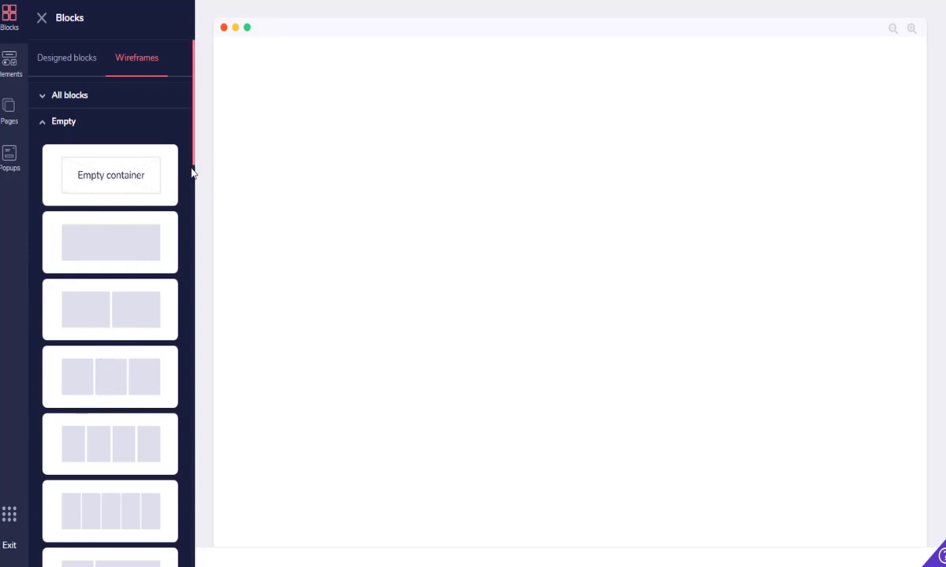
drag(195, 160, 190, 238)
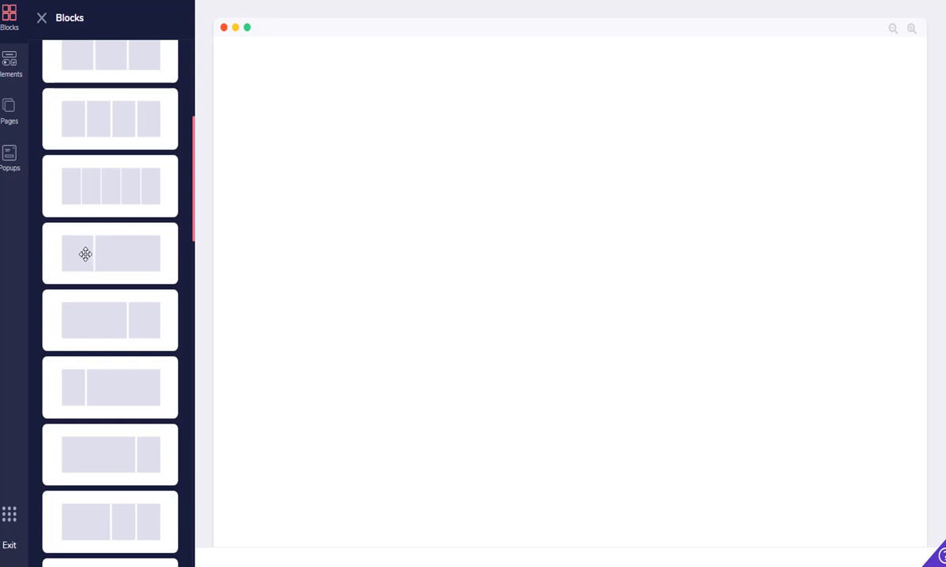
drag(85, 254, 524, 118)
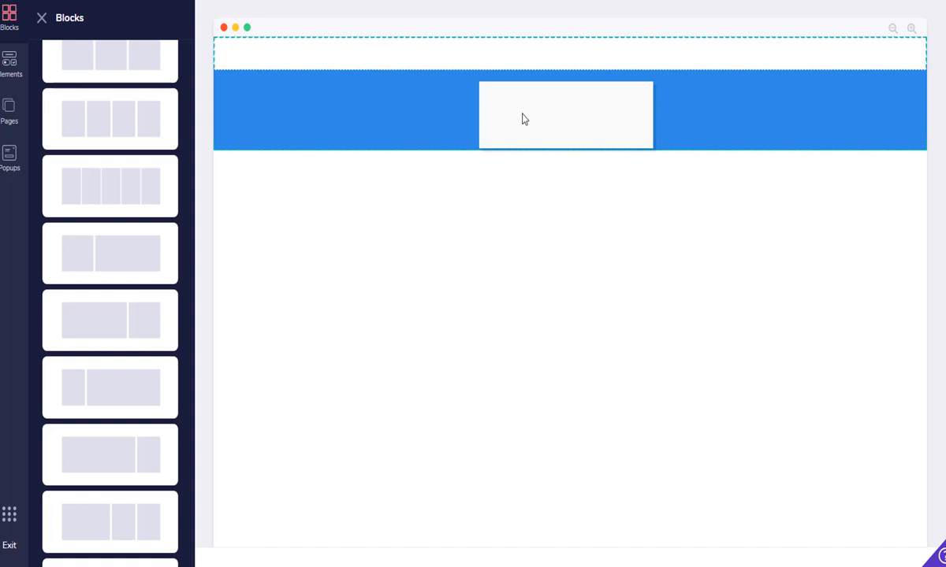
drag(523, 115, 523, 118)
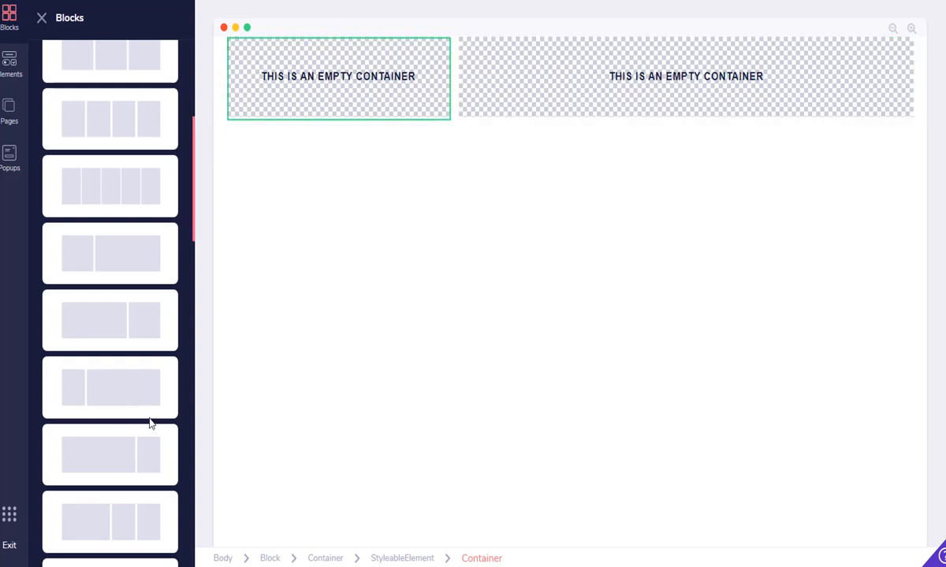
drag(193, 250, 194, 116)
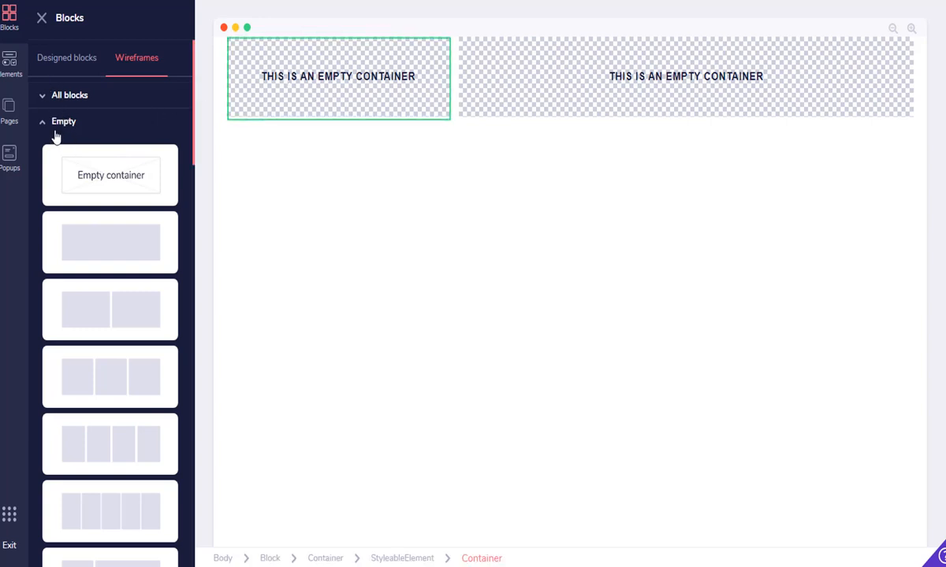
Drag a blue logoipsum navbar from Designed blocks > Navigation bars to the page top
click(49, 63)
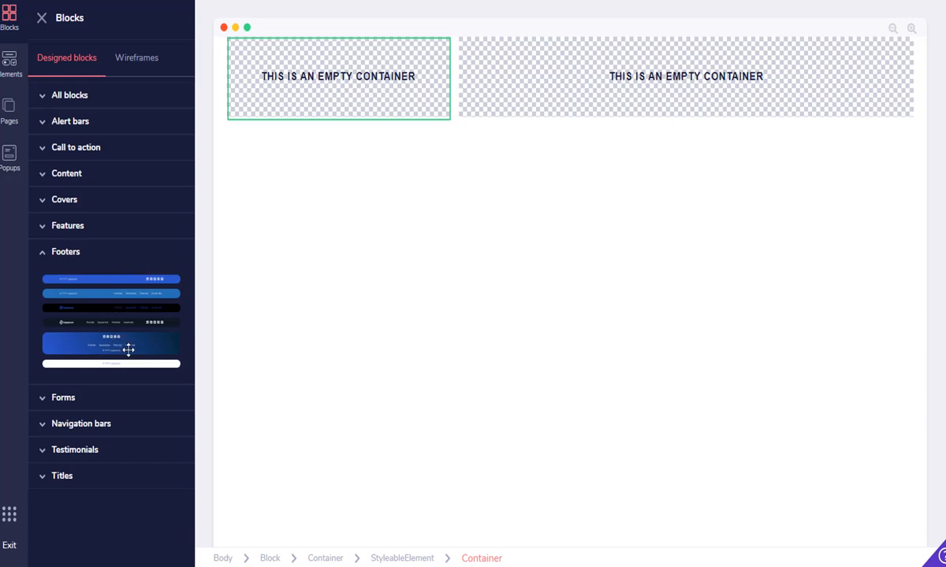
click(99, 426)
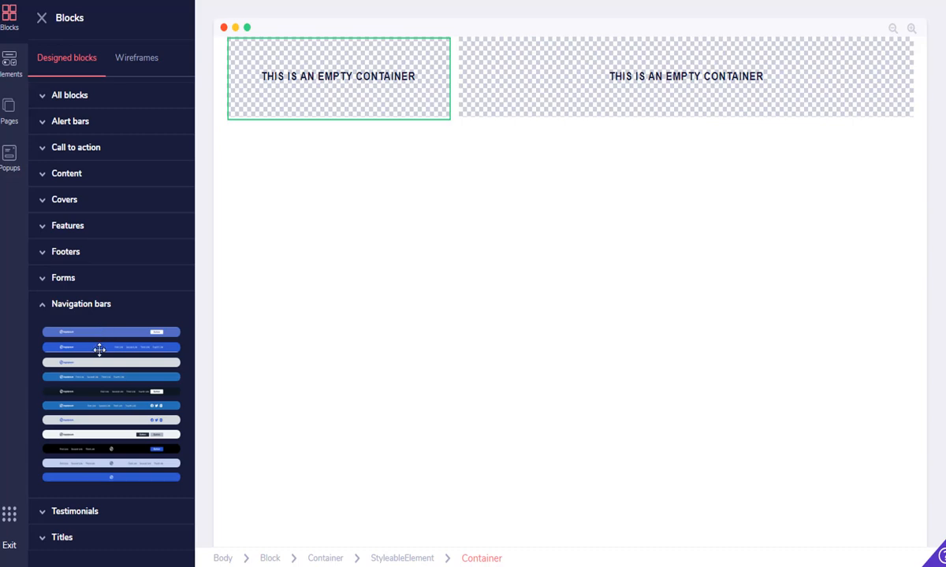
drag(116, 343, 535, 93)
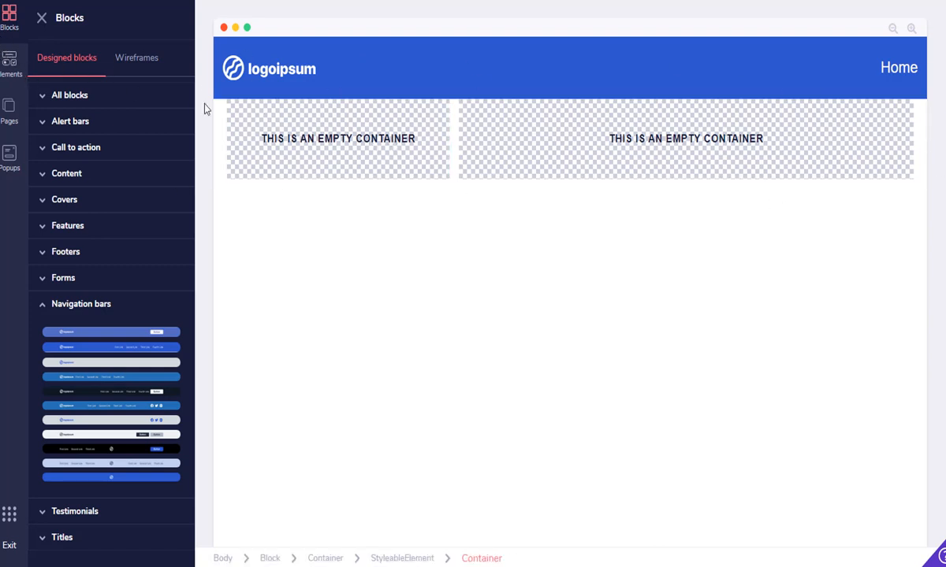
Drag an Icon List Item from the Elements panel's Lists into the wide right container
click(8, 67)
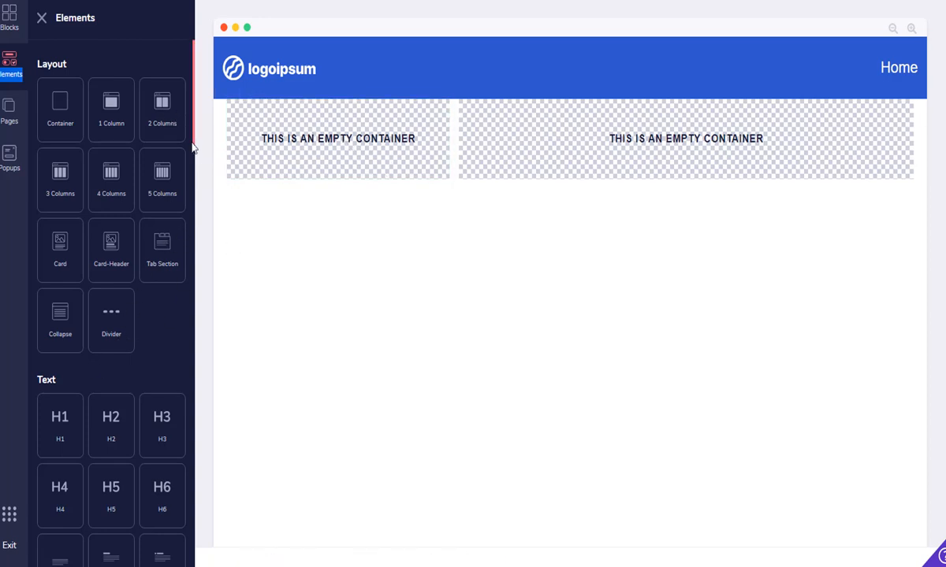
drag(195, 145, 187, 250)
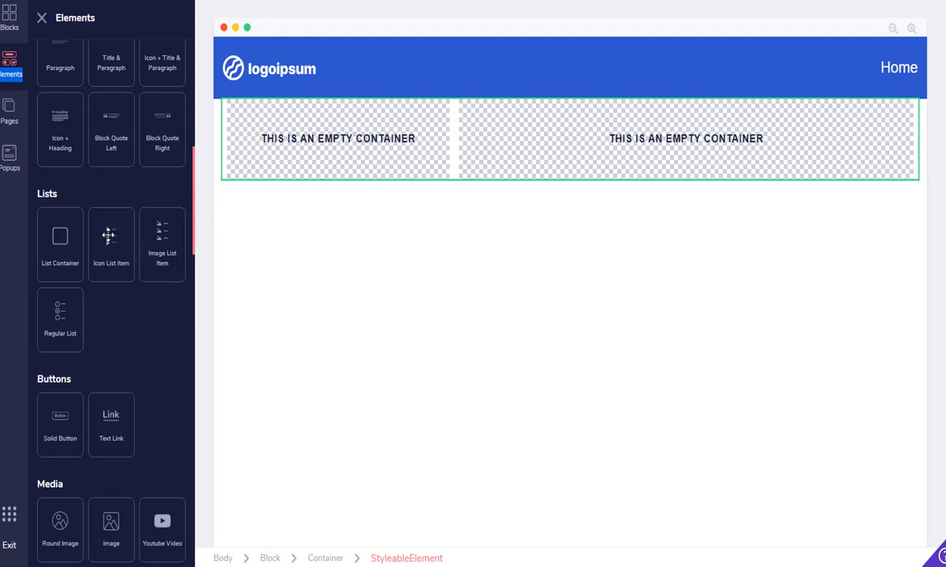
drag(108, 235, 596, 141)
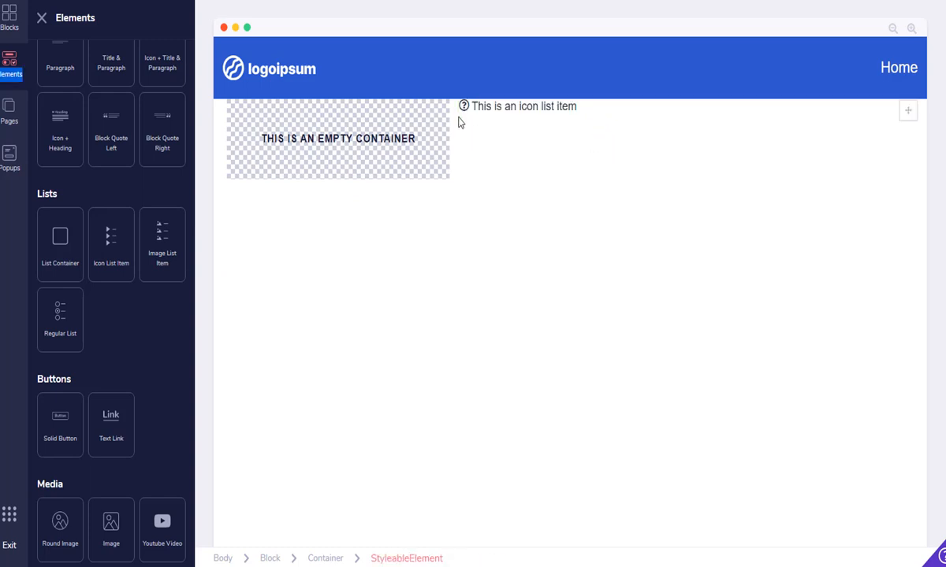
Select the icon list item's text and erase its placeholder wording
click(574, 110)
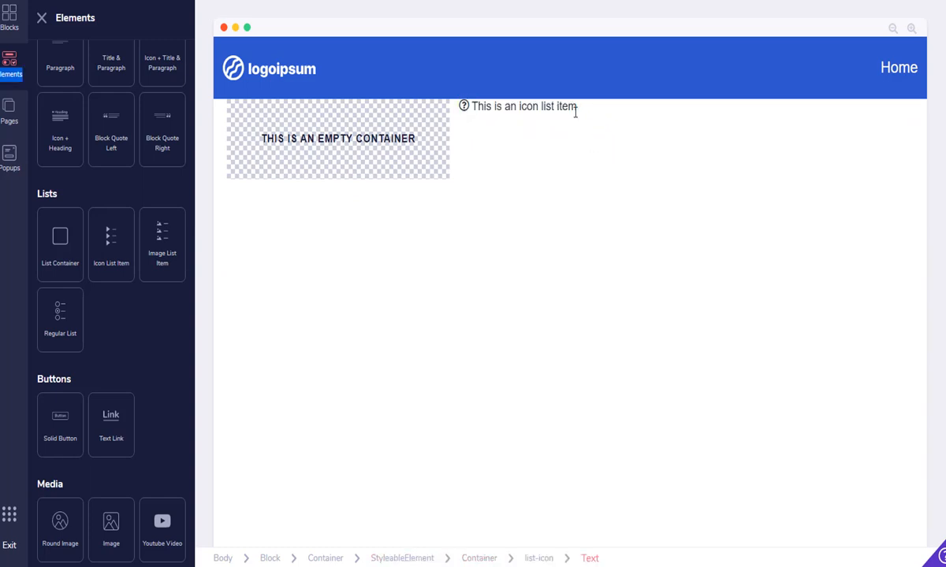
click(465, 131)
click(463, 106)
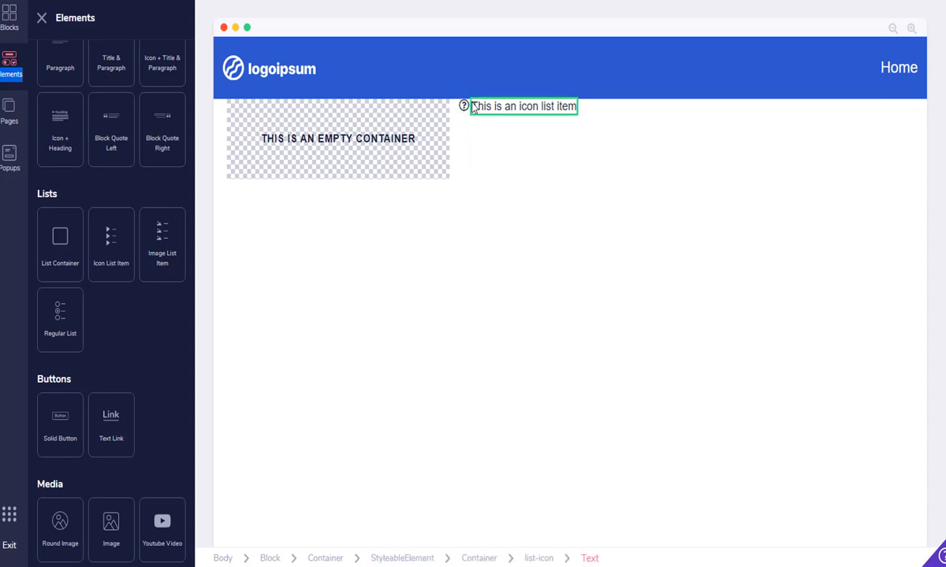
click(456, 108)
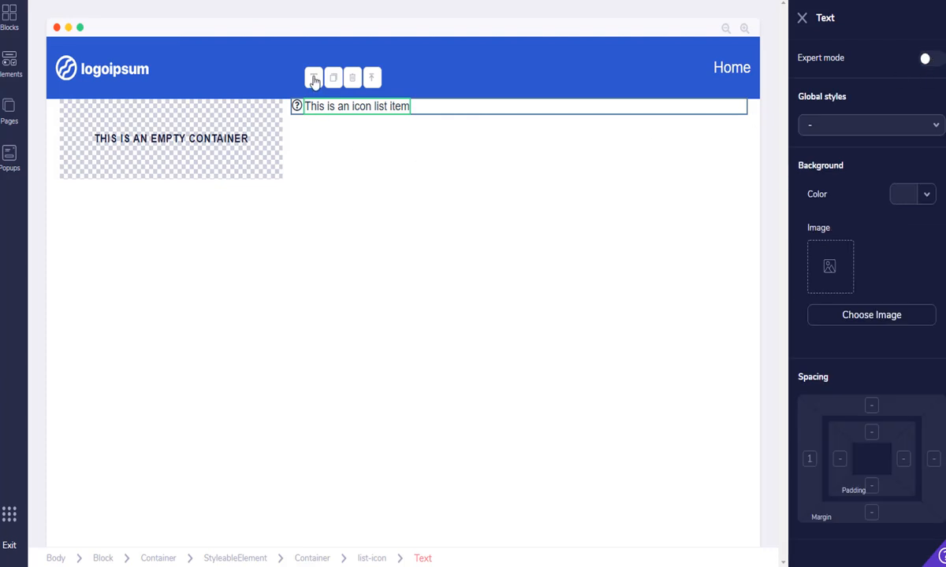
click(314, 81)
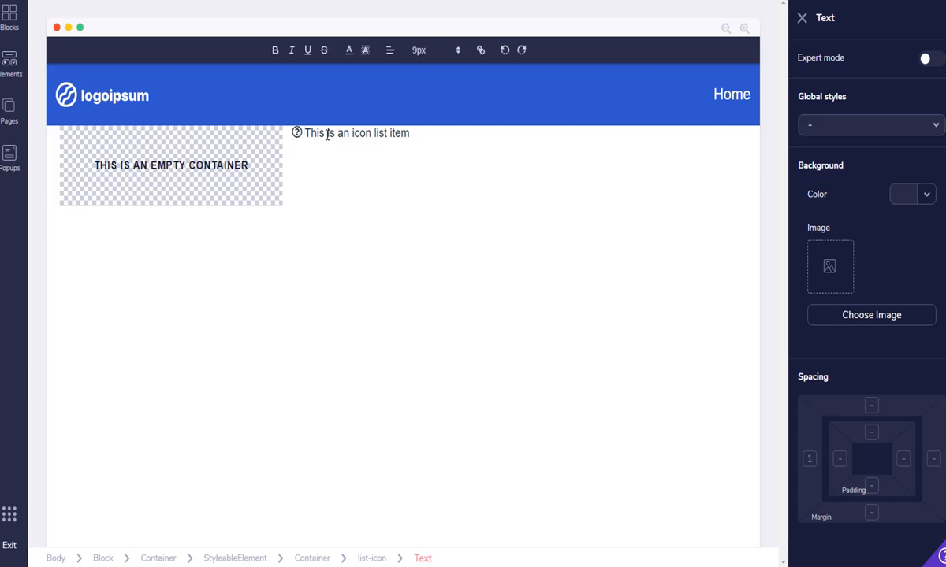
key(Delete)
key(Delete)
key(Delete)
key(Delete)
key(Delete)
key(Delete)
key(Delete)
key(Delete)
key(Delete)
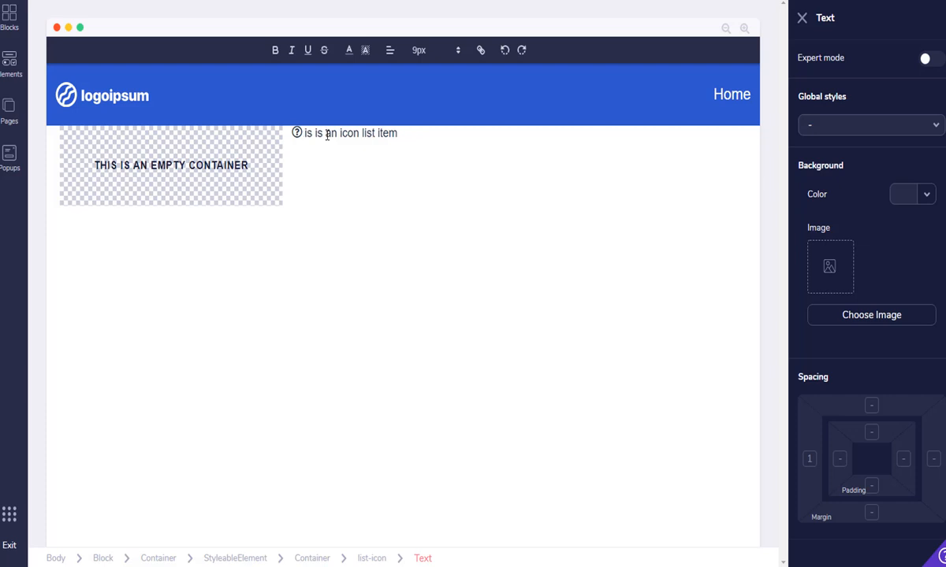
key(Delete)
key(Delete)
key(Delete)
key(Delete)
key(Delete)
key(Delete)
key(Delete)
key(Delete)
key(Delete)
key(Delete)
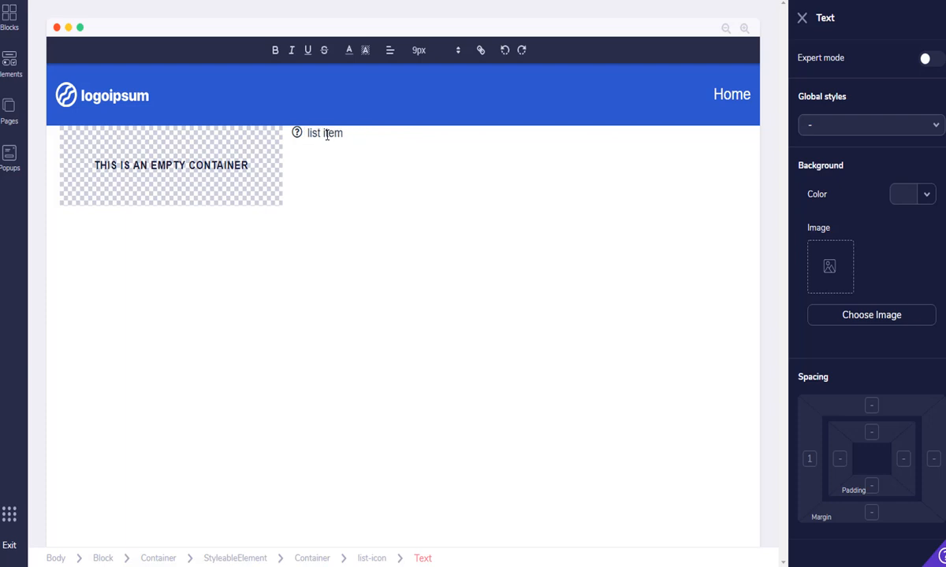
key(Delete)
key(Delete)
key(Delete)
key(Delete)
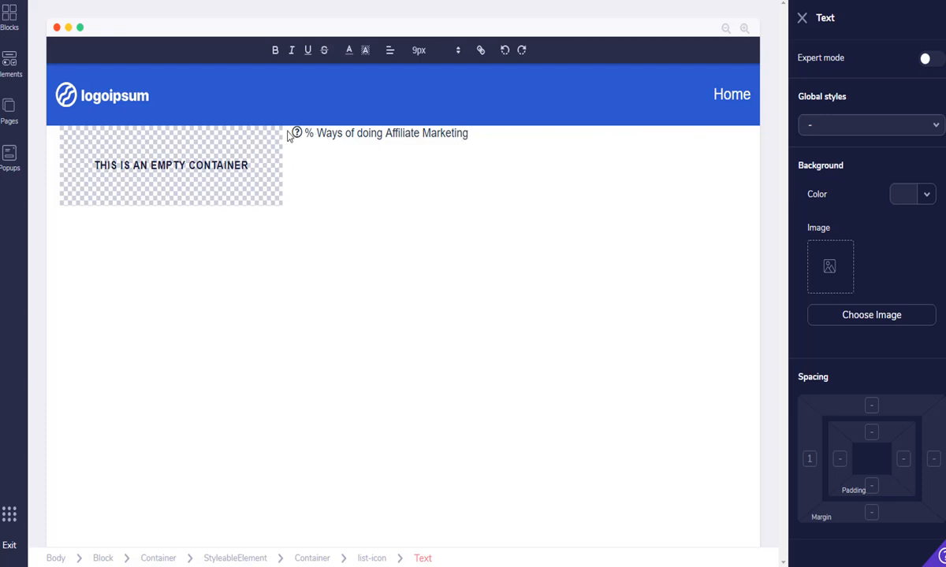
Fix the leading character so the item reads '5 Ways of doing Affiliate Marketing'
click(288, 136)
click(304, 108)
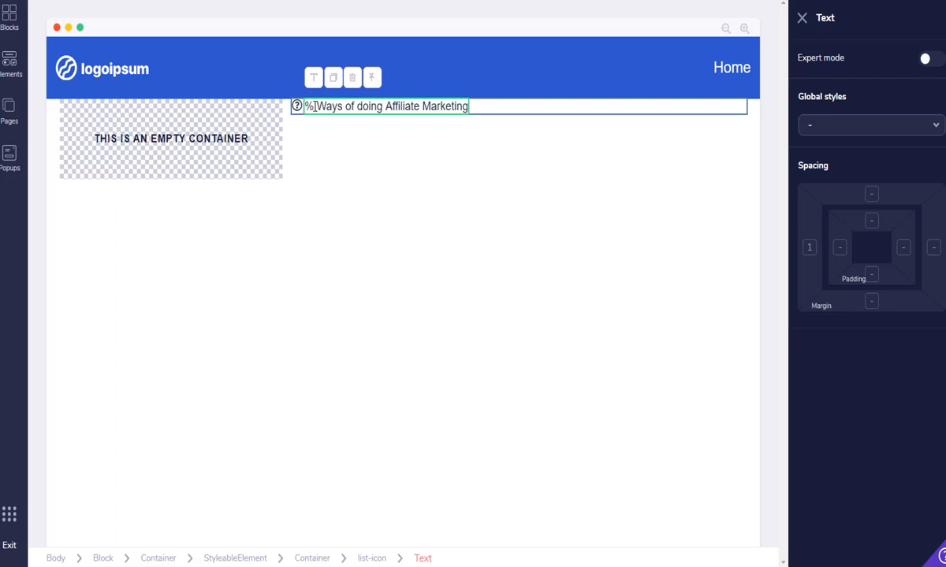
click(315, 105)
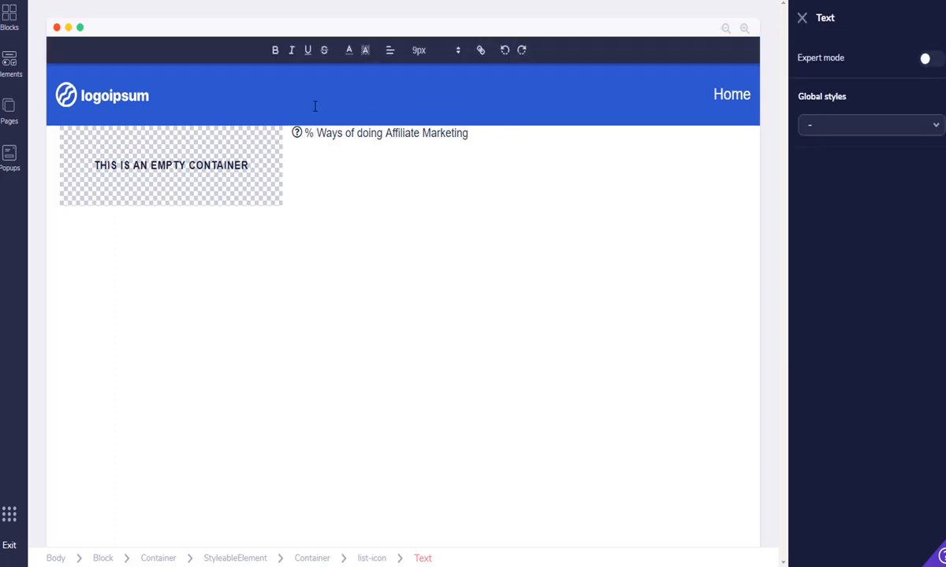
key(BackSpace)
key(BackSpace)
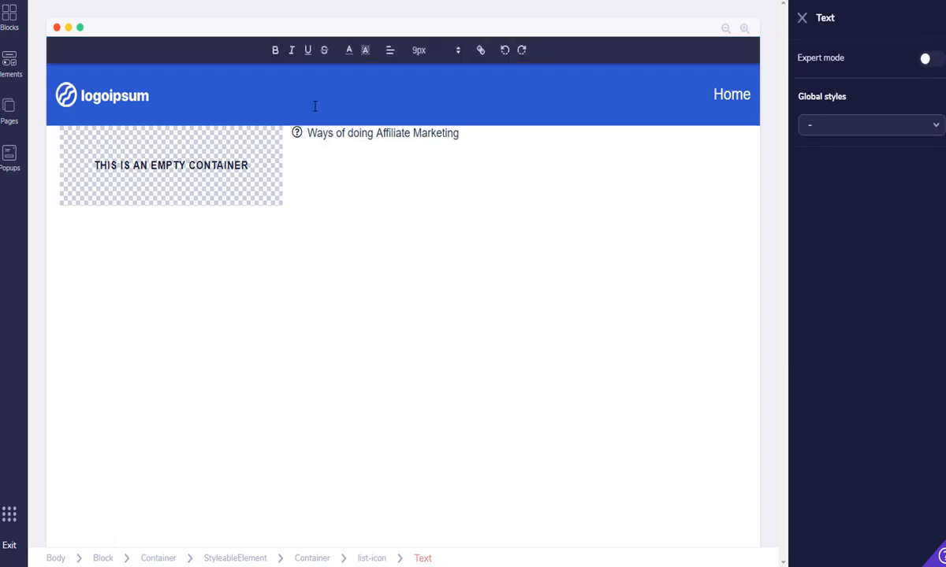
text(5)
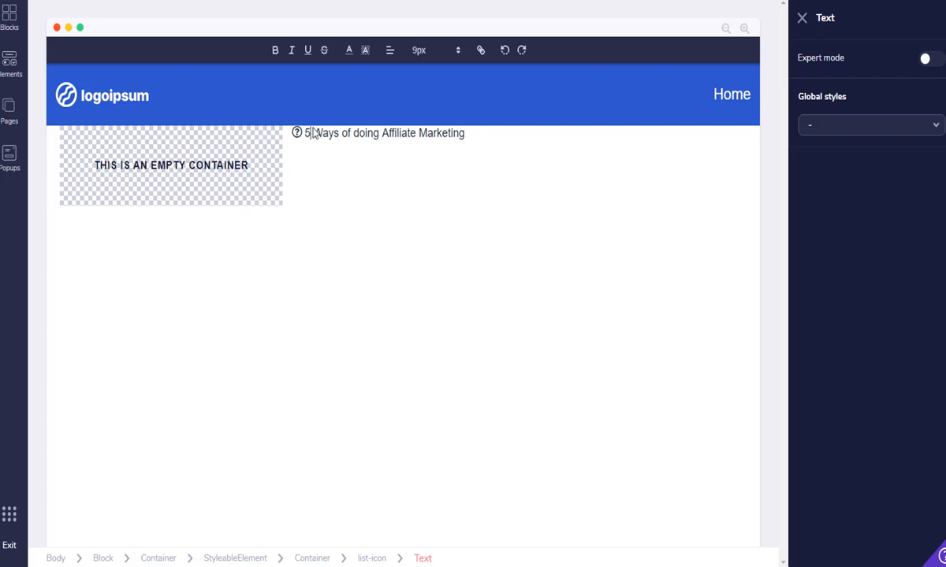
click(296, 133)
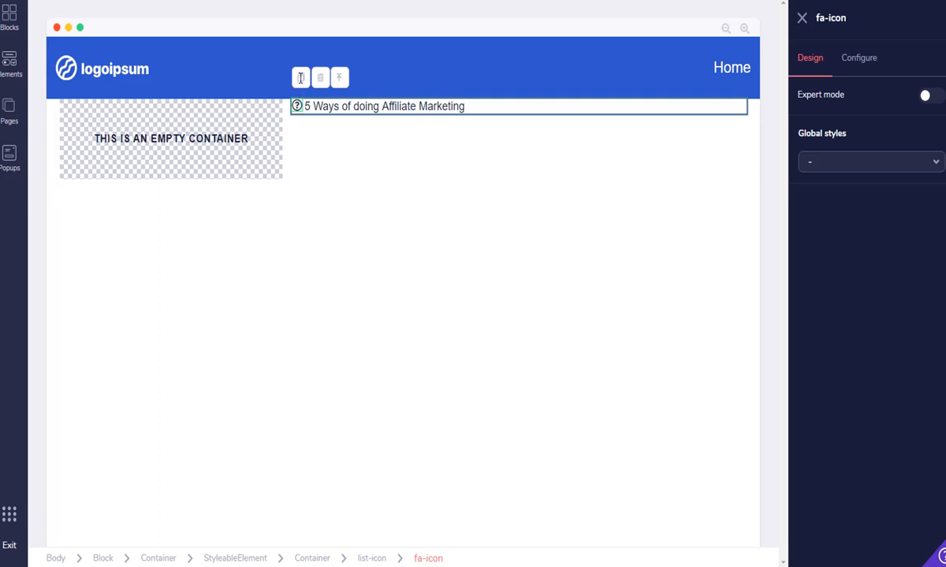
click(300, 79)
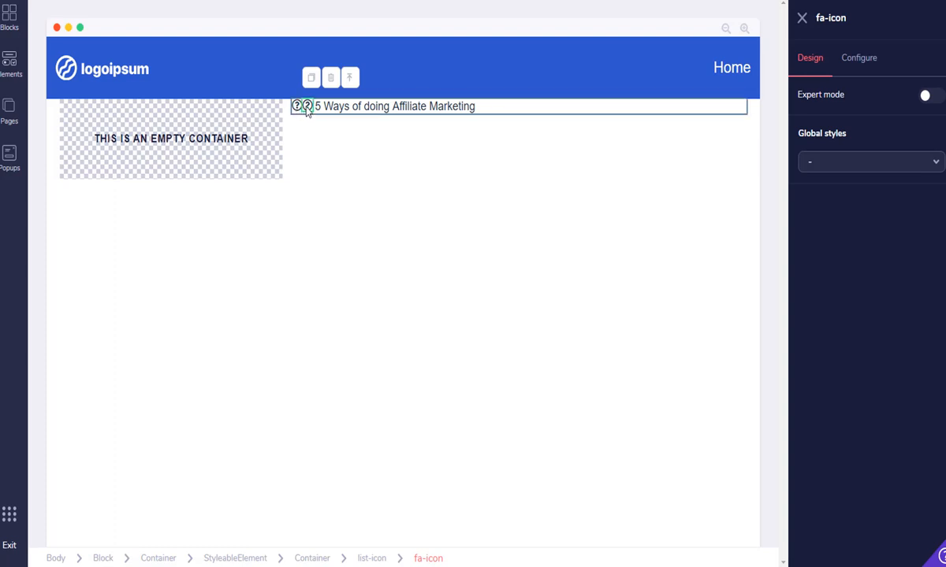
click(307, 108)
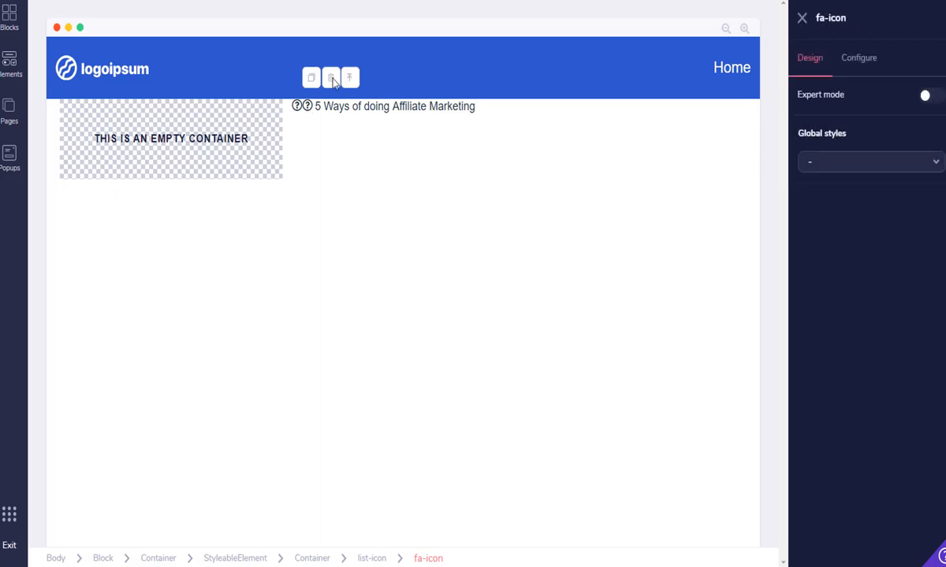
click(332, 79)
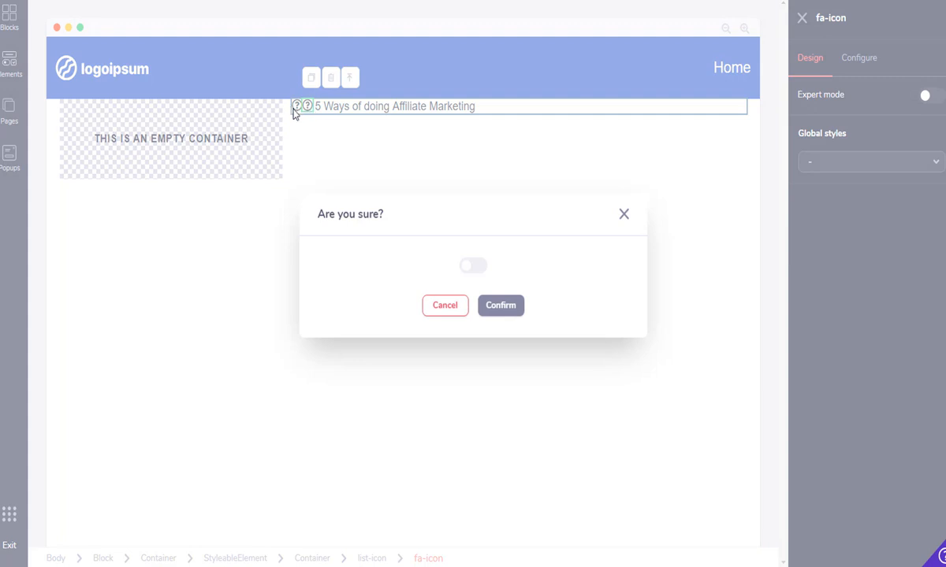
click(473, 268)
click(493, 309)
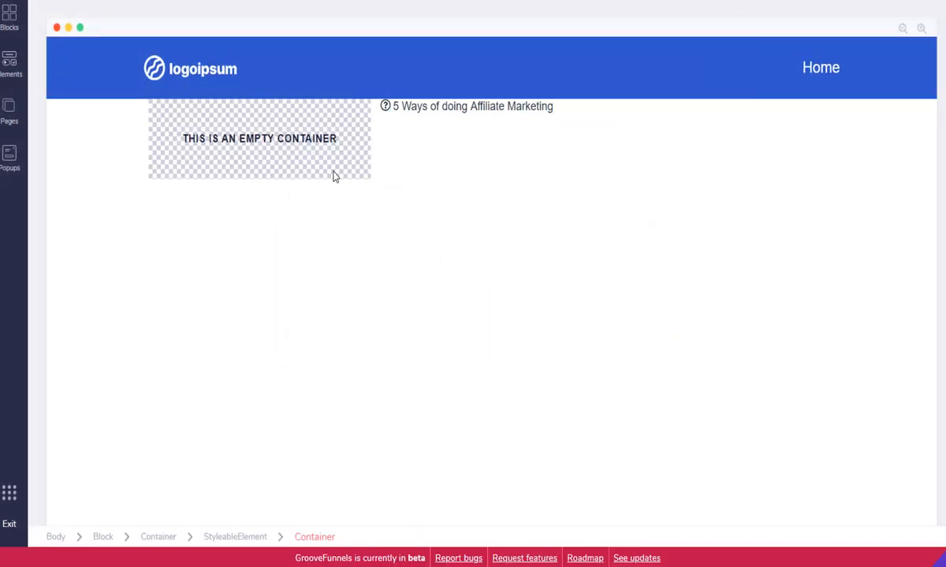
click(382, 109)
click(310, 108)
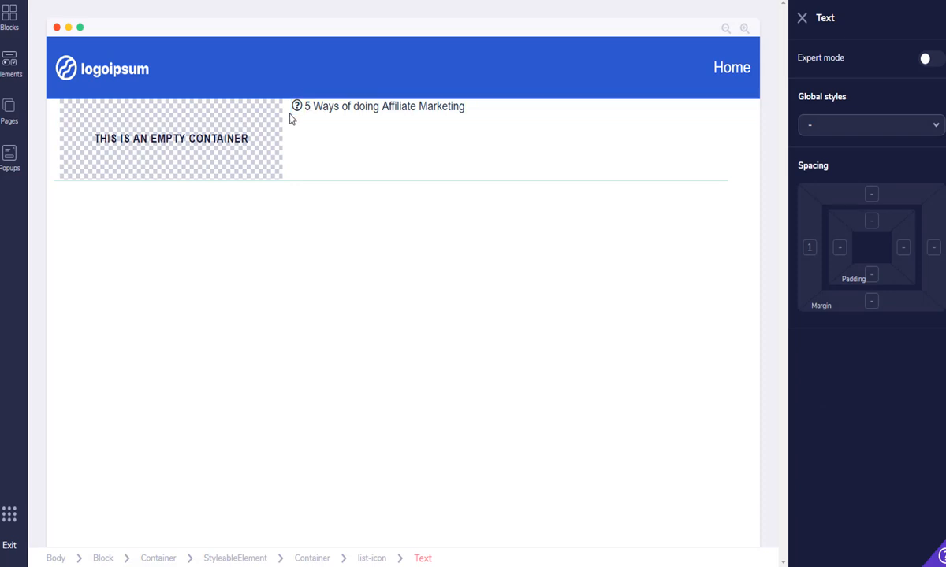
Duplicate the whole '5 Ways of doing Affiliate Marketing' list item and begin editing the copy's text
click(290, 117)
click(294, 109)
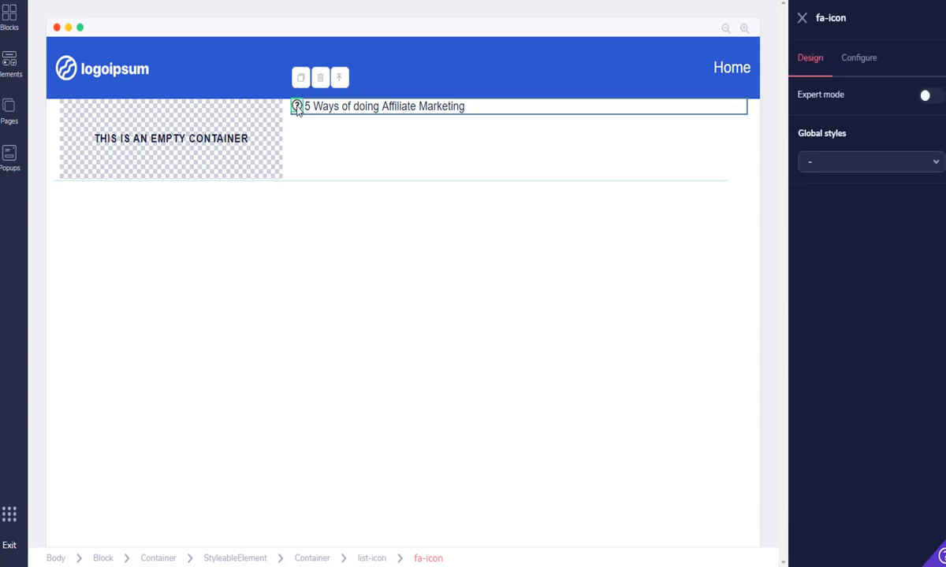
click(465, 107)
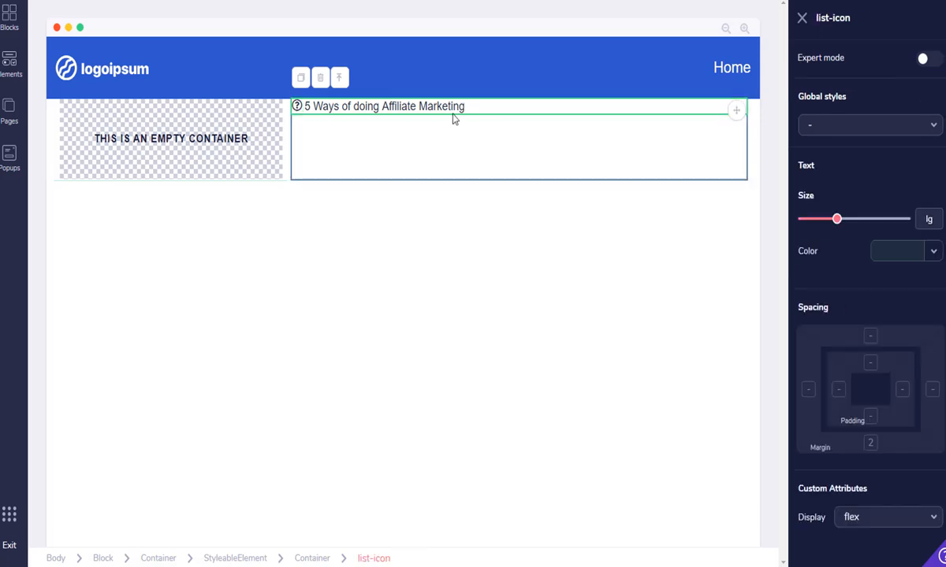
click(301, 78)
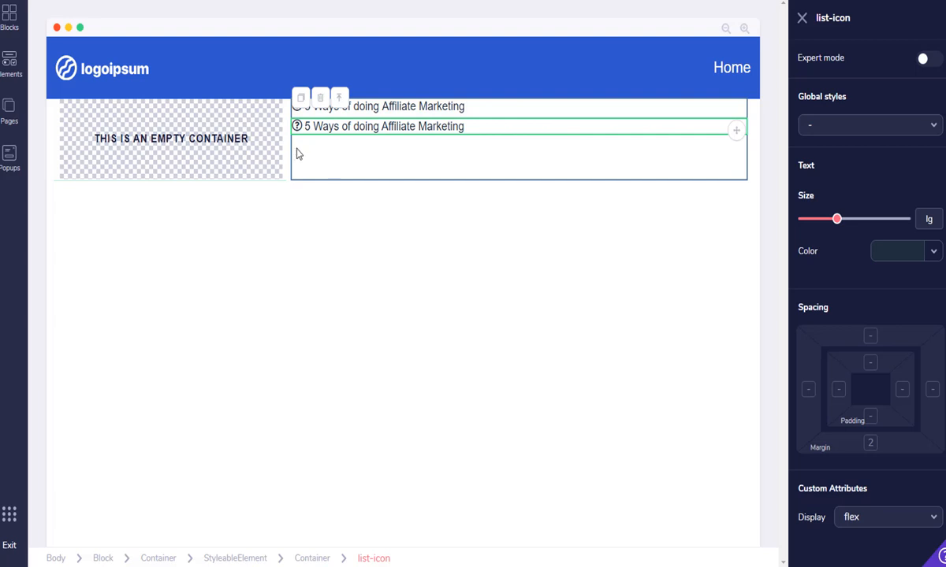
click(306, 124)
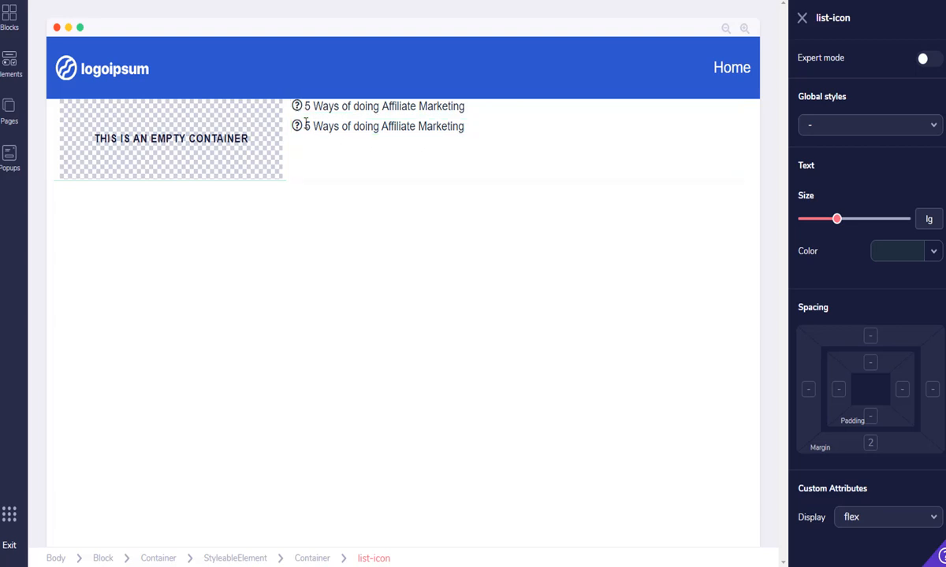
click(306, 124)
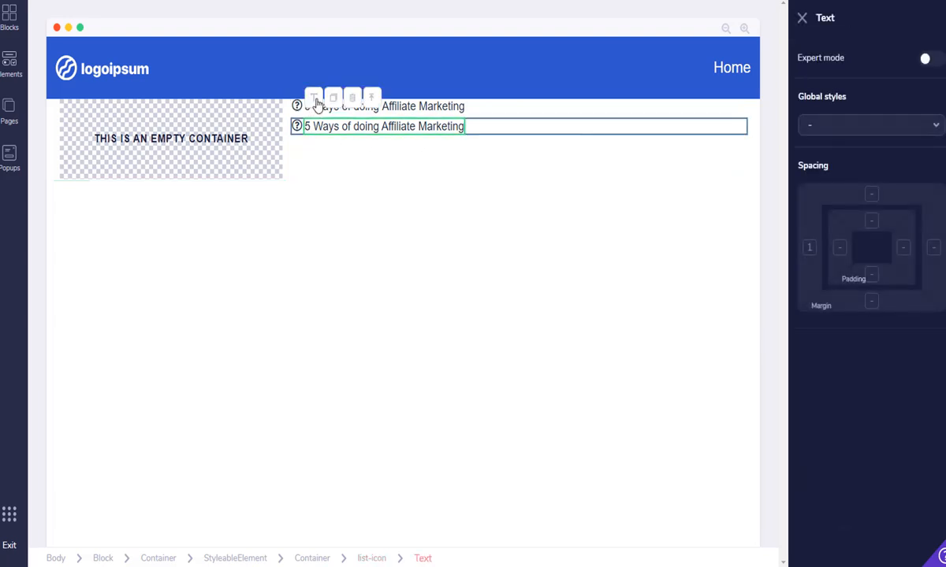
click(323, 127)
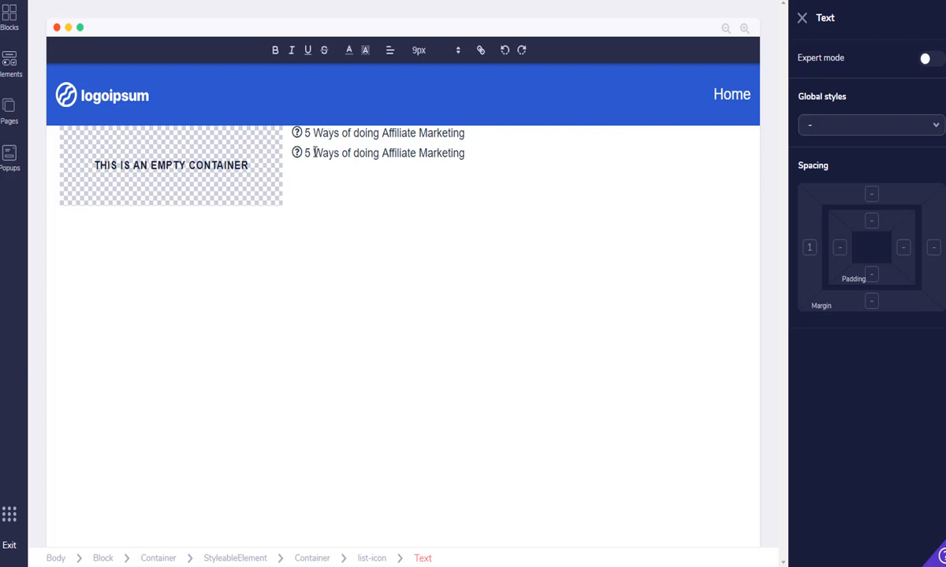
Replace the copied wording after '5' with 'Networks you can Join'
key(Delete)
key(Delete)
key(Delete)
key(Delete)
key(Delete)
key(Delete)
key(Delete)
key(Delete)
key(Delete)
key(Delete)
key(Delete)
key(Delete)
key(Delete)
key(Delete)
key(Delete)
key(Delete)
key(Delete)
key(Delete)
key(Delete)
key(Delete)
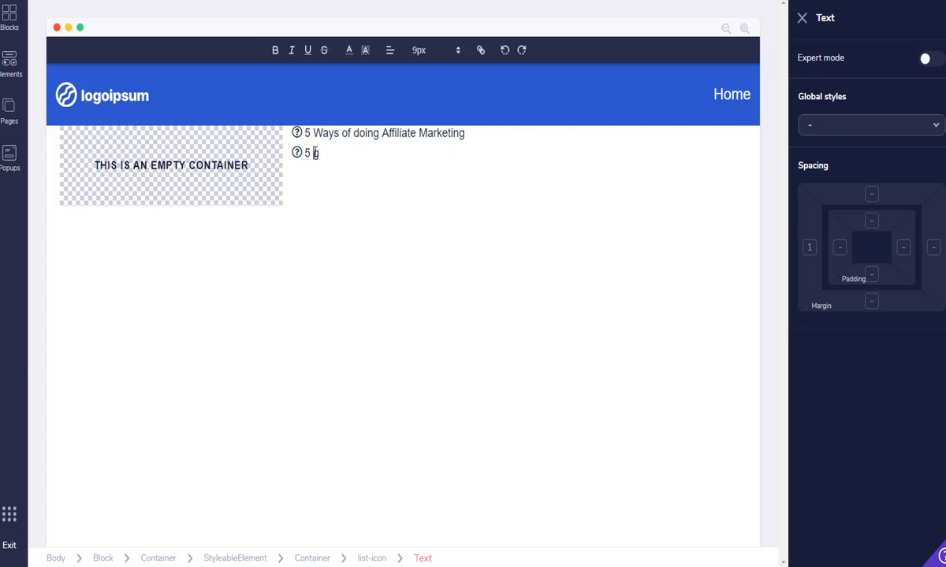
key(Delete)
text(IN)
text(etwor)
text(ks )
text(you c)
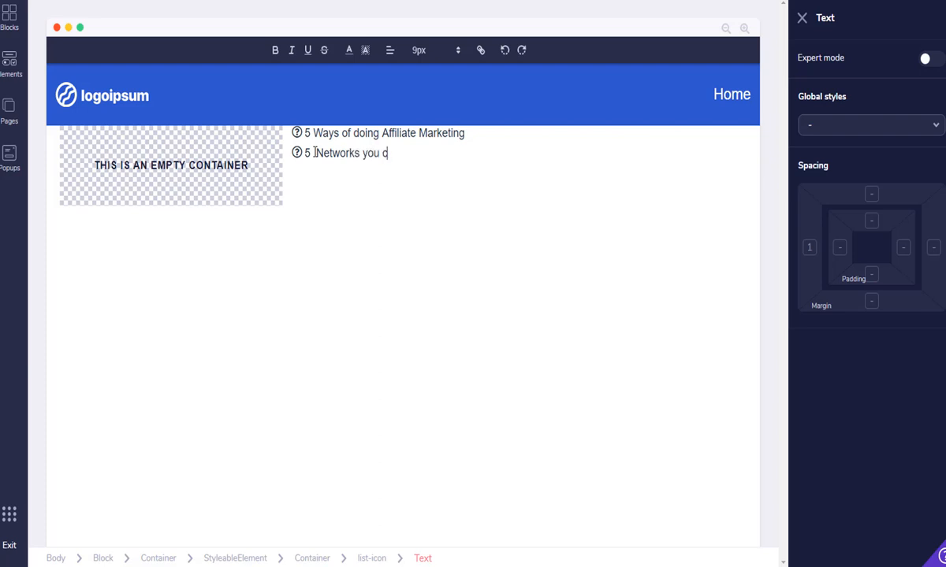
text(an Join)
Place an Image element in the left column and select the new image placeholder
click(9, 61)
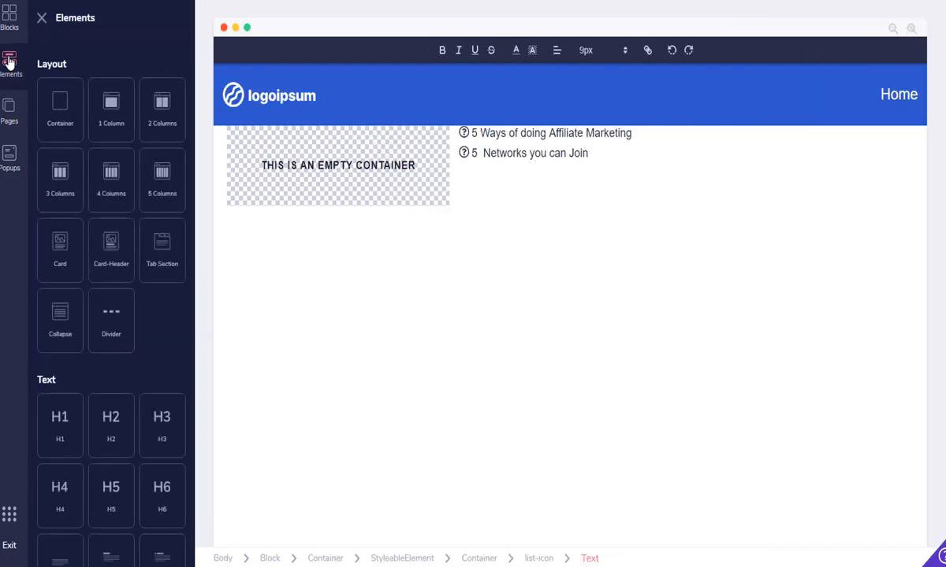
drag(196, 144, 195, 256)
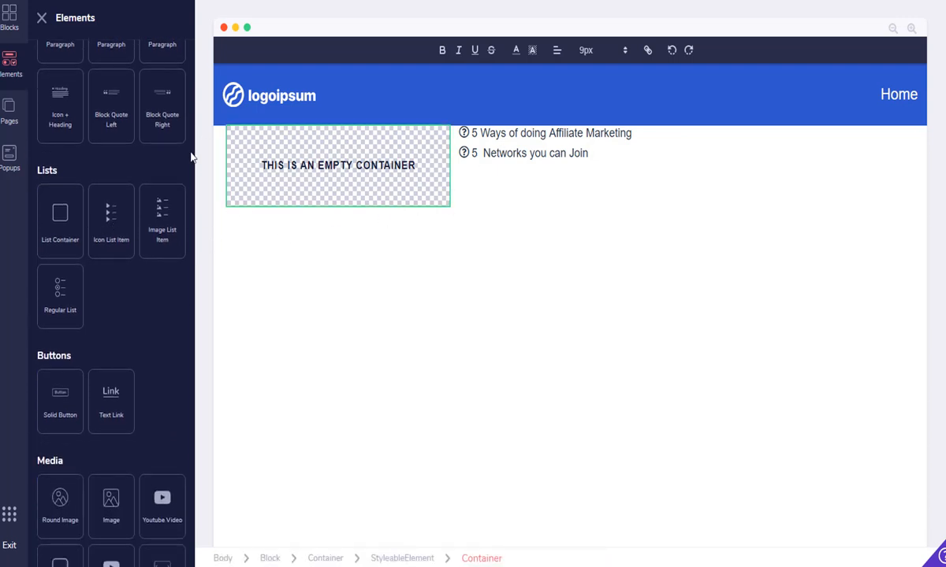
drag(193, 156, 196, 214)
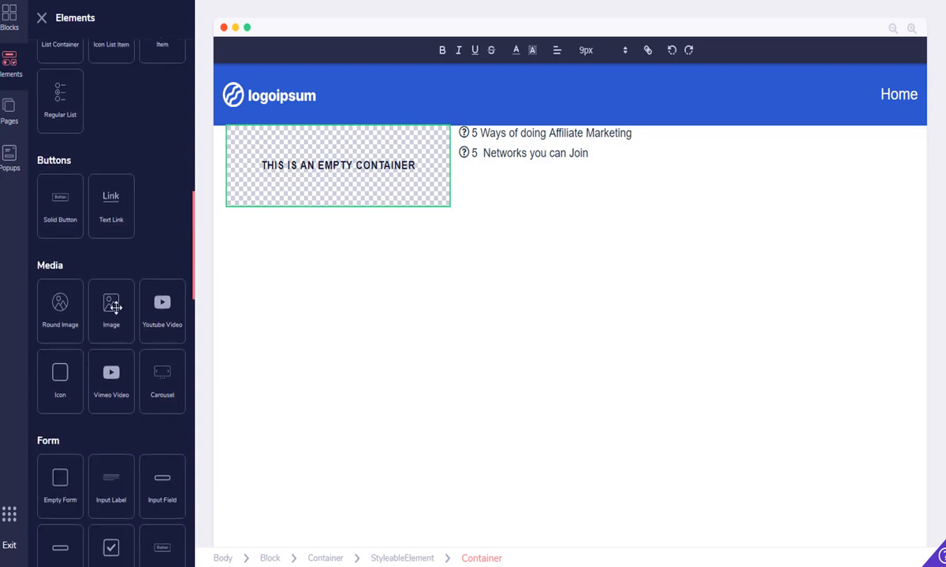
drag(113, 302, 317, 152)
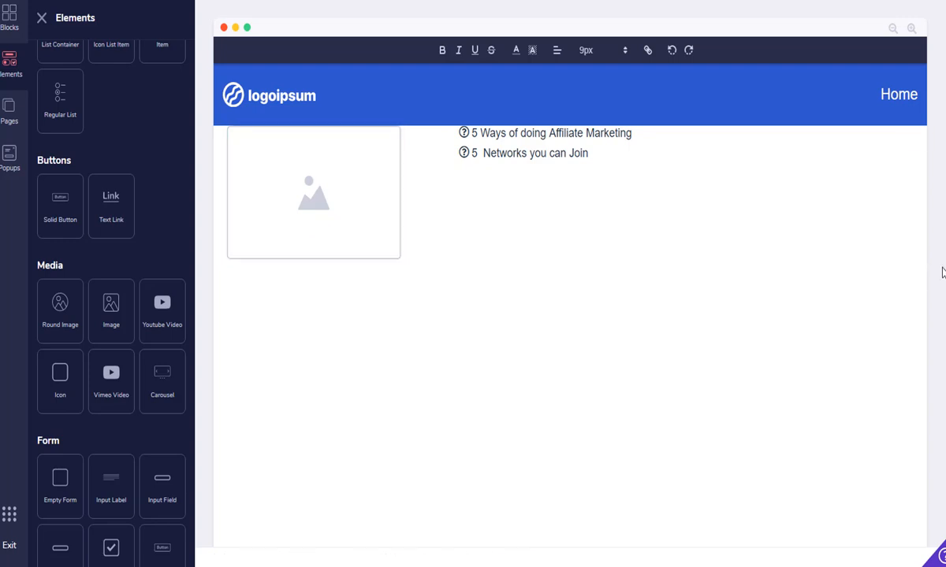
click(892, 261)
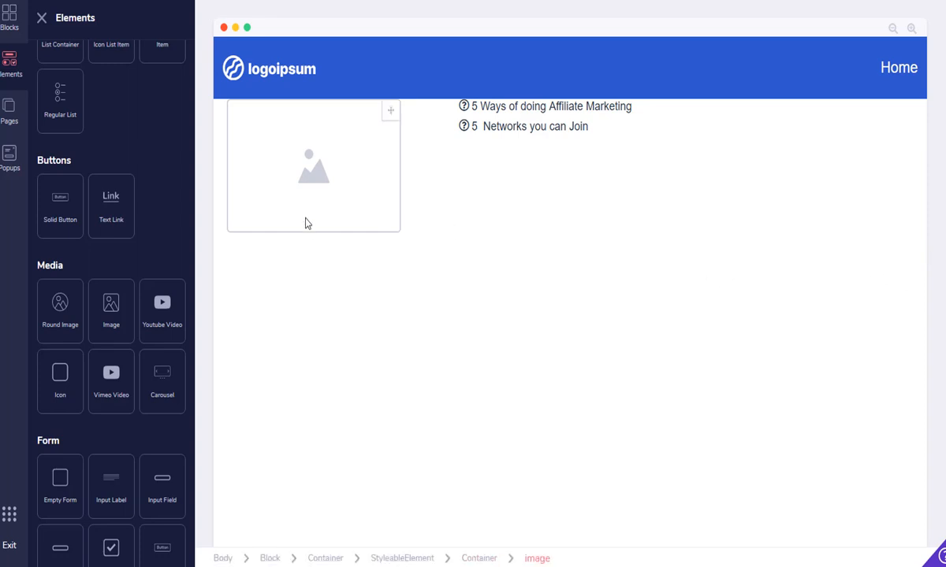
click(336, 197)
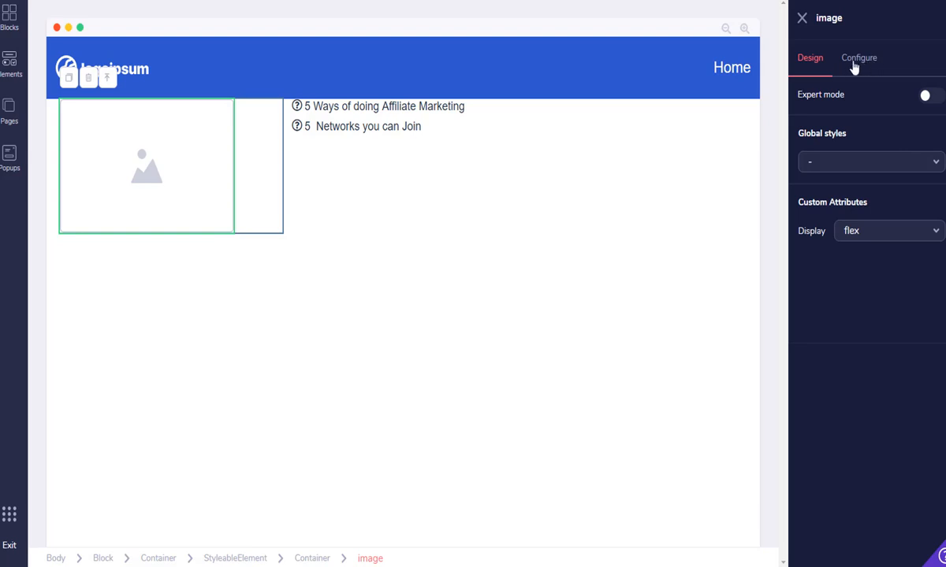
Enable Expert mode, reselect the image placeholder, and show its Configure settings
click(925, 98)
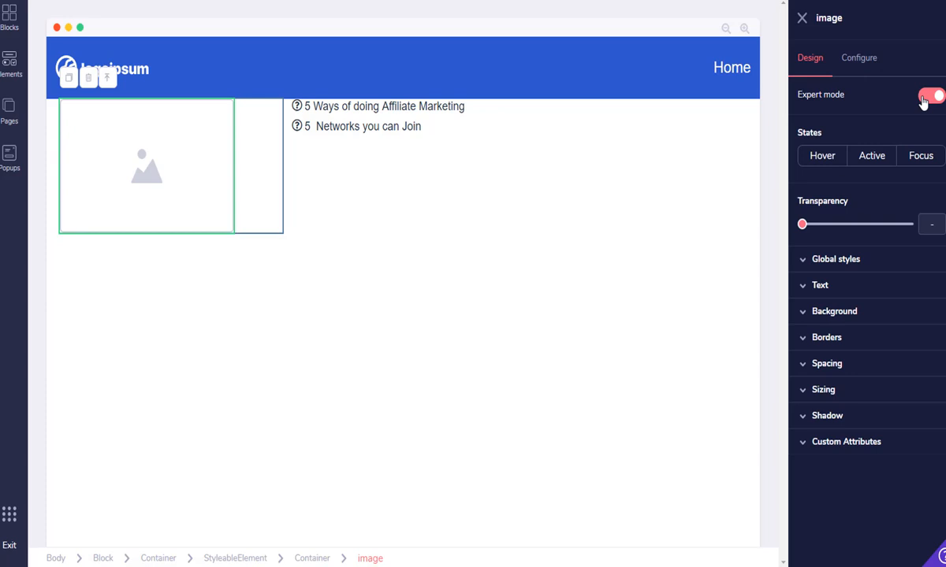
click(140, 164)
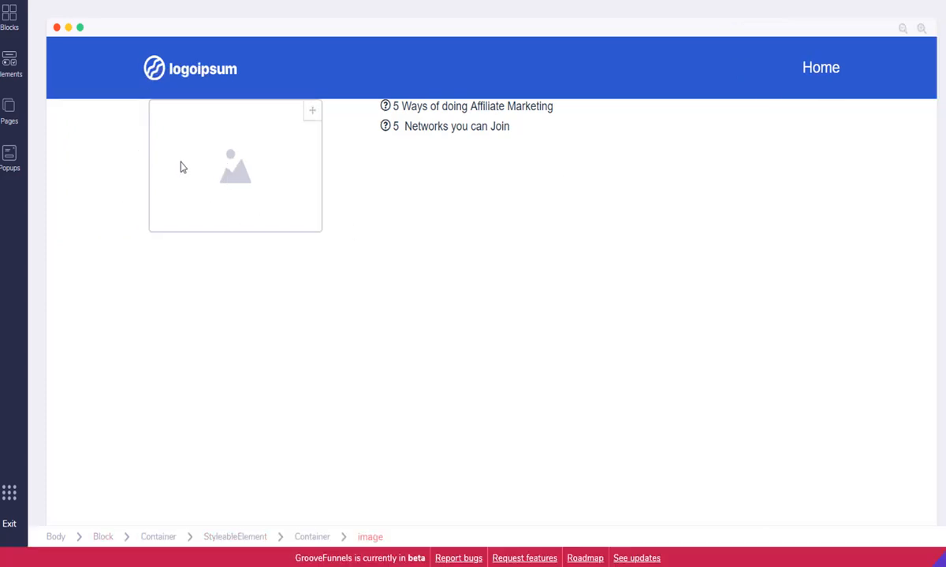
click(196, 167)
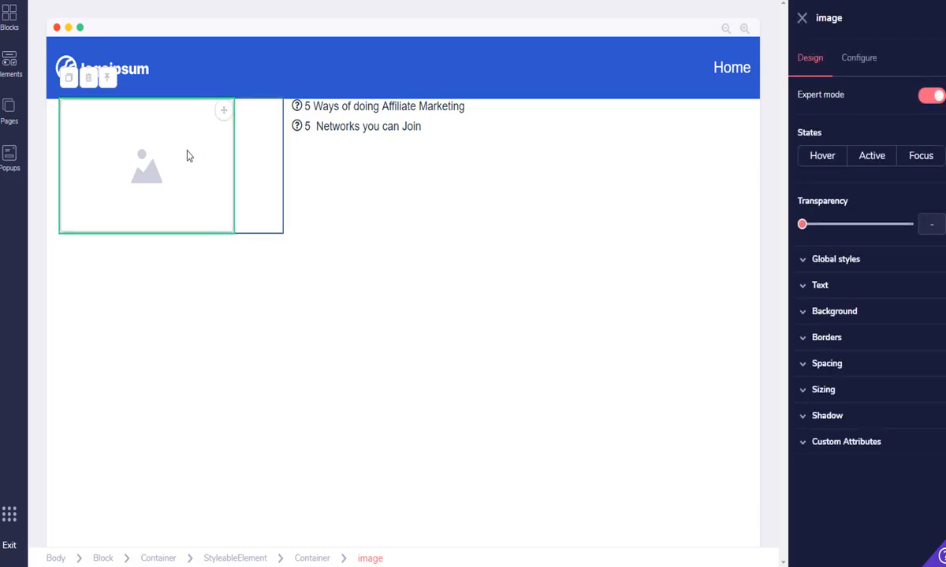
click(856, 63)
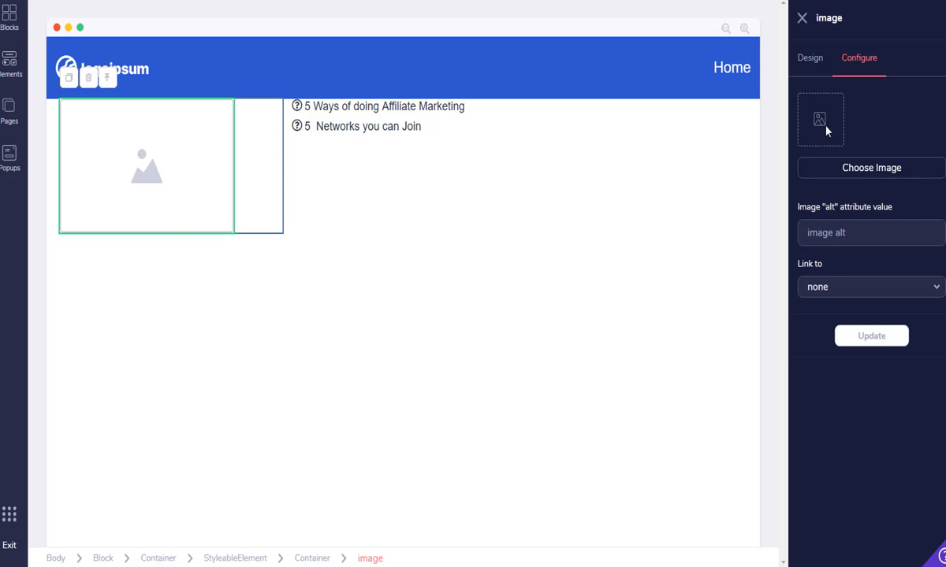
Set the placeholder image to the 1 Hour Payday cover from My Files at 240 by 361
click(867, 168)
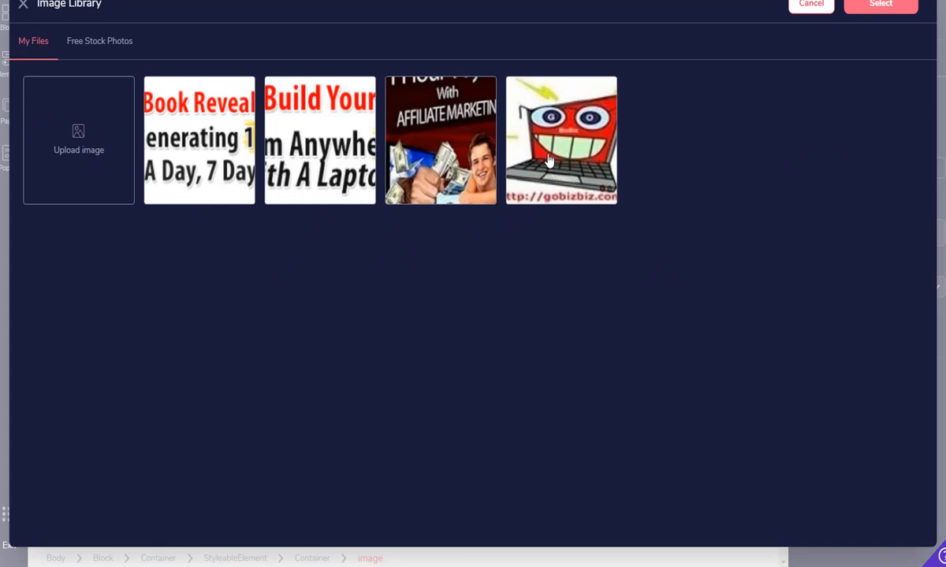
click(436, 134)
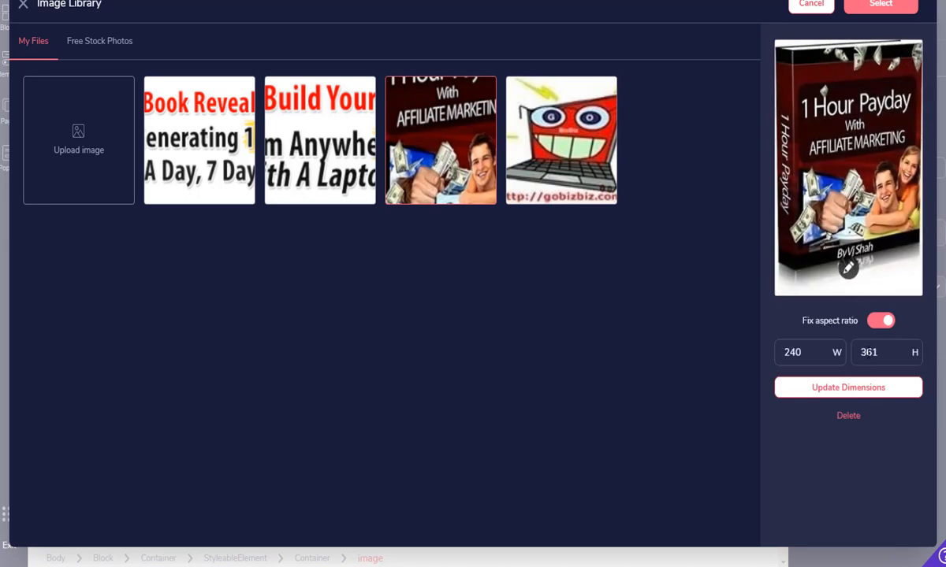
click(846, 394)
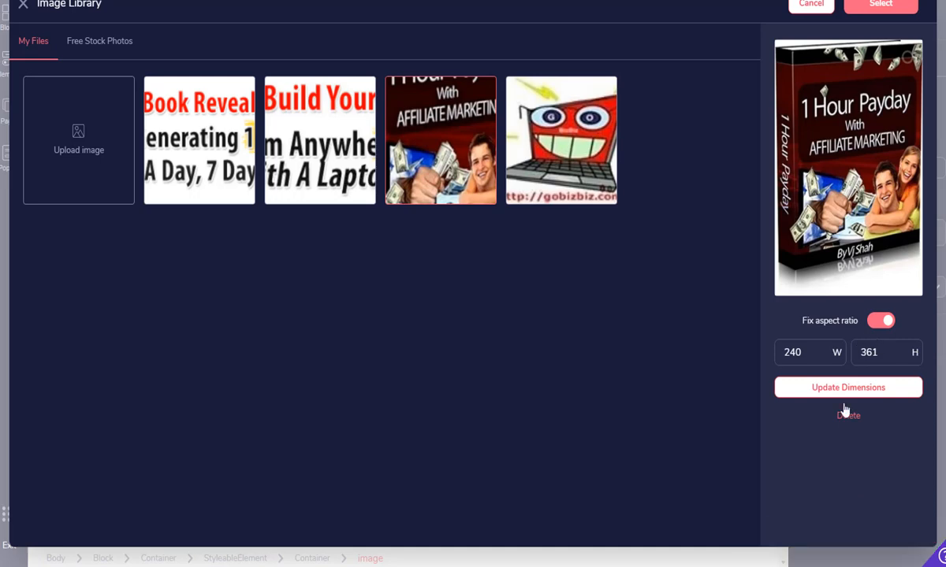
click(881, 7)
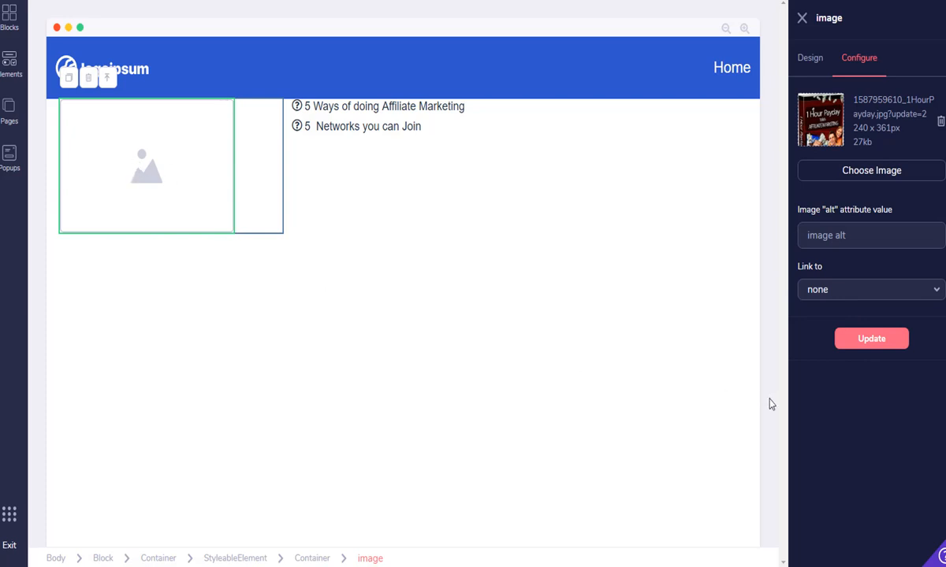
click(870, 342)
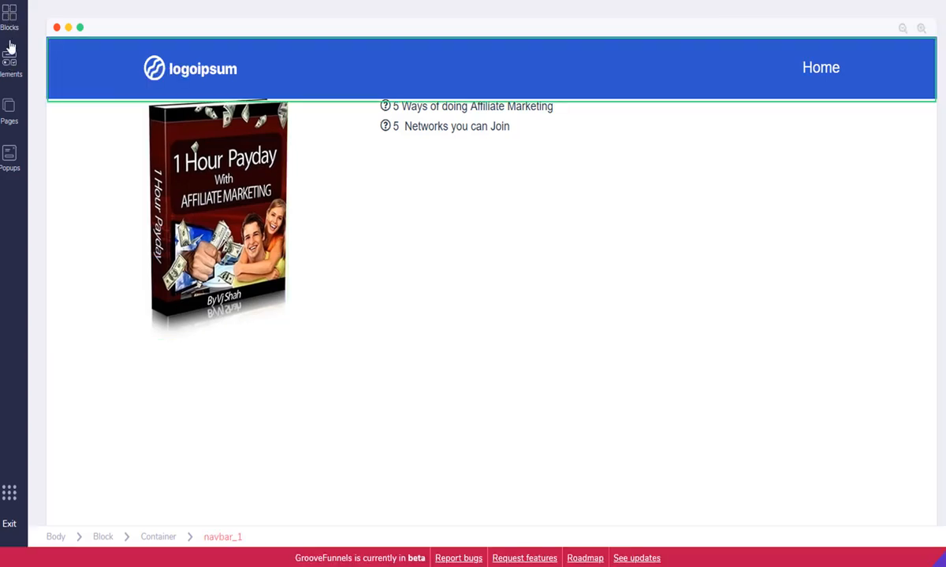
Add the blue footer with social icons from the Footers blocks
click(10, 22)
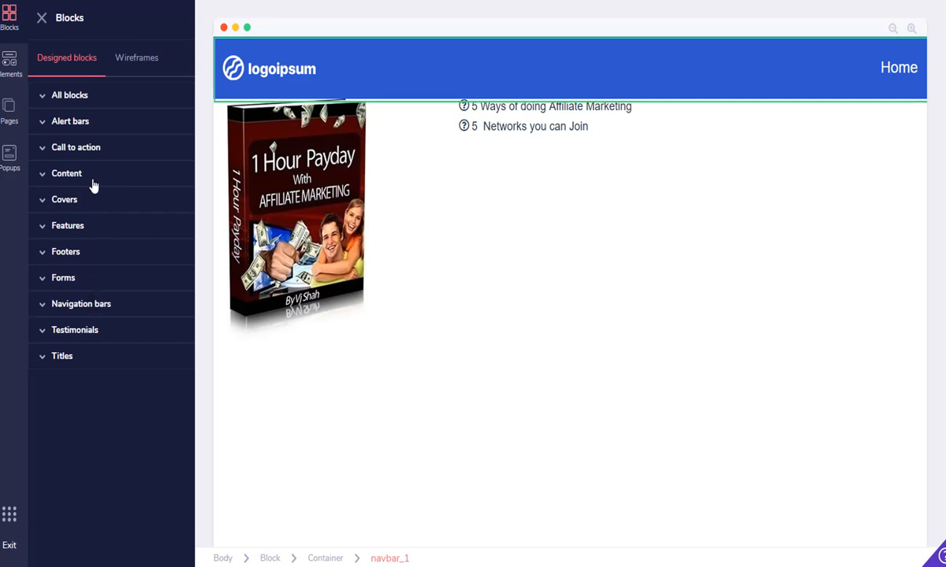
click(65, 254)
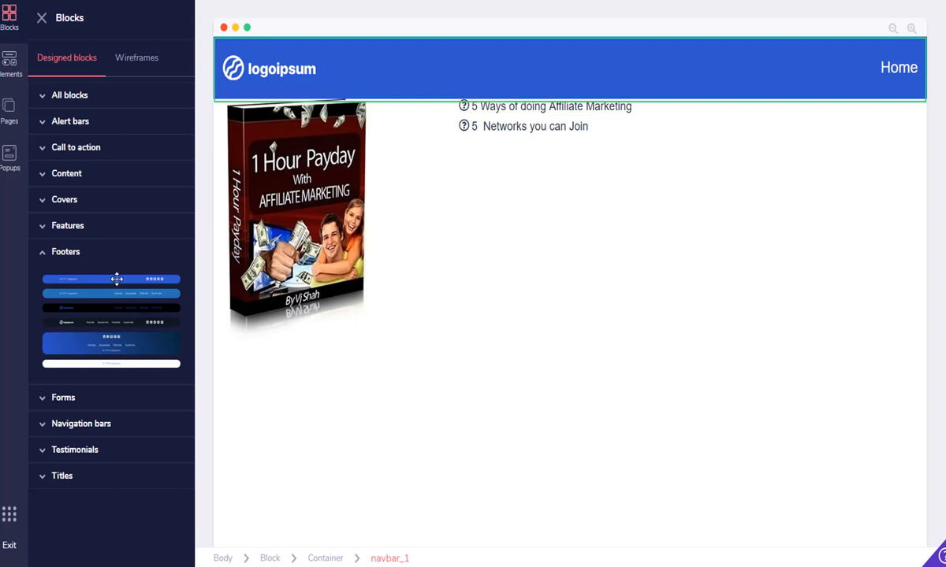
drag(116, 277, 587, 454)
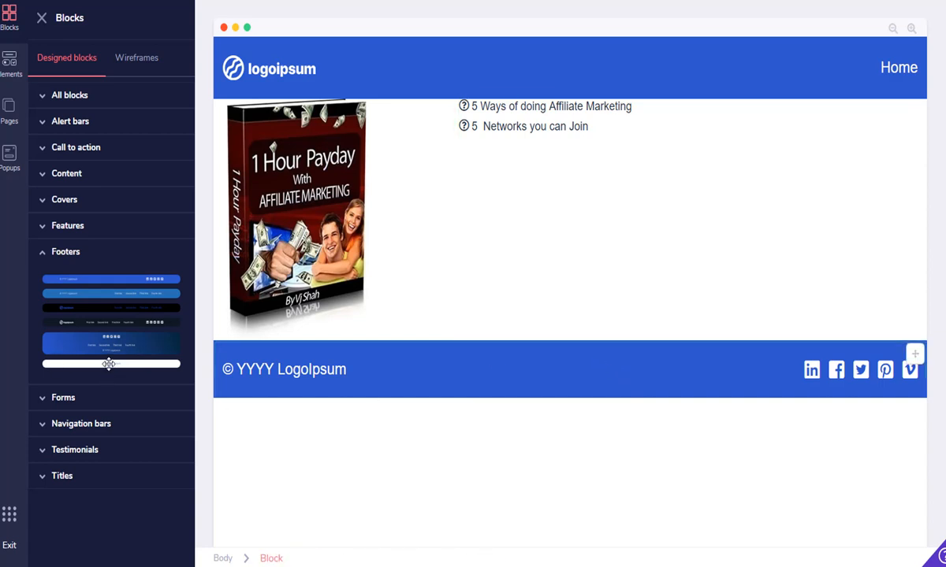
Add a plain centred copyright footer and move it below the e-book cover
drag(109, 364, 111, 367)
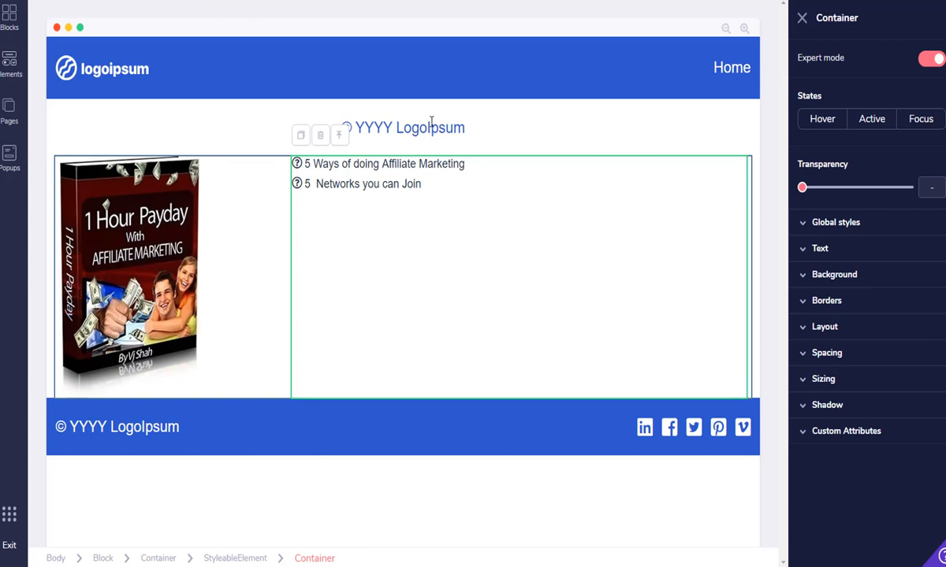
click(750, 110)
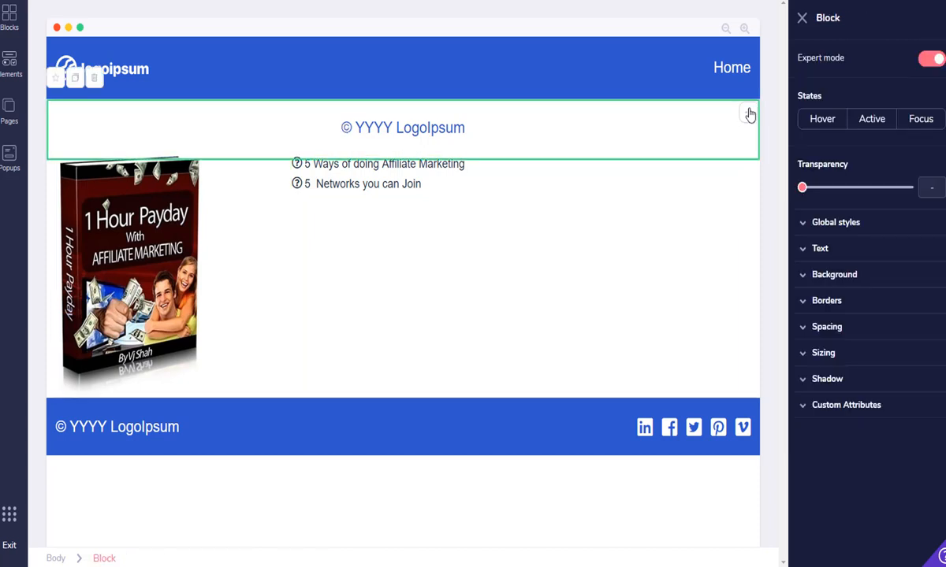
drag(750, 111, 775, 346)
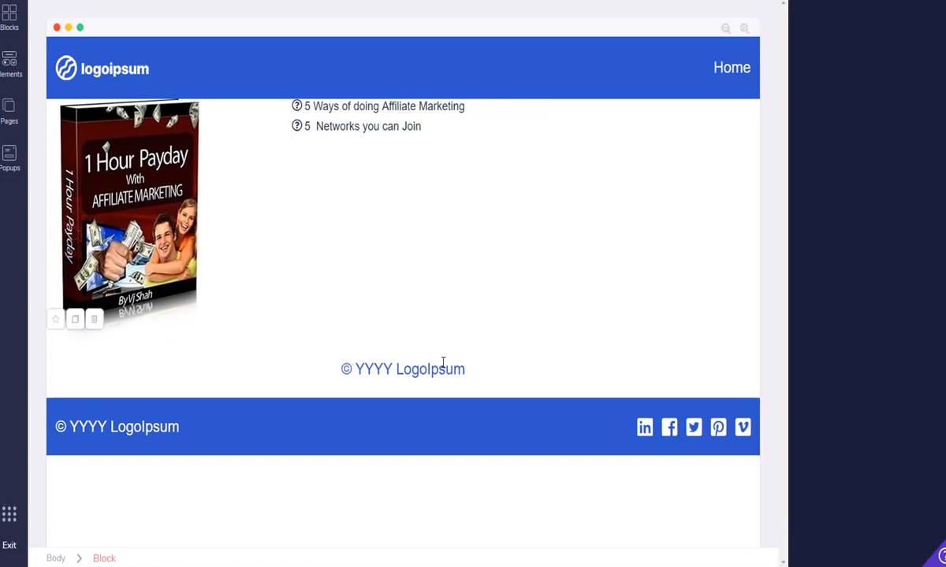
Delete the '© YYYY LogoIpsum' wording from the copyright strip, leaving it empty
double_click(370, 369)
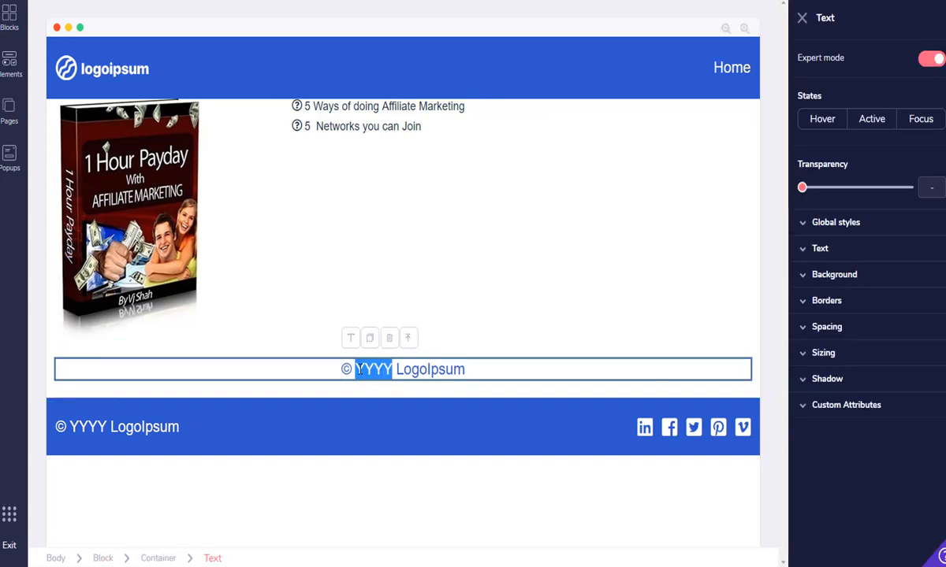
click(352, 340)
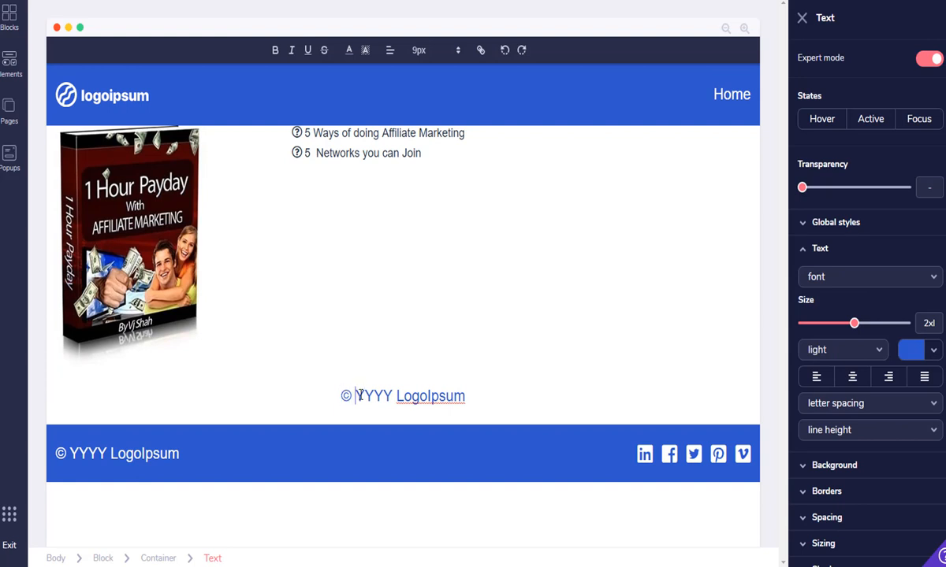
key(Delete)
key(Delete)
key(Delete)
key(Delete)
key(Delete)
key(Delete)
key(Delete)
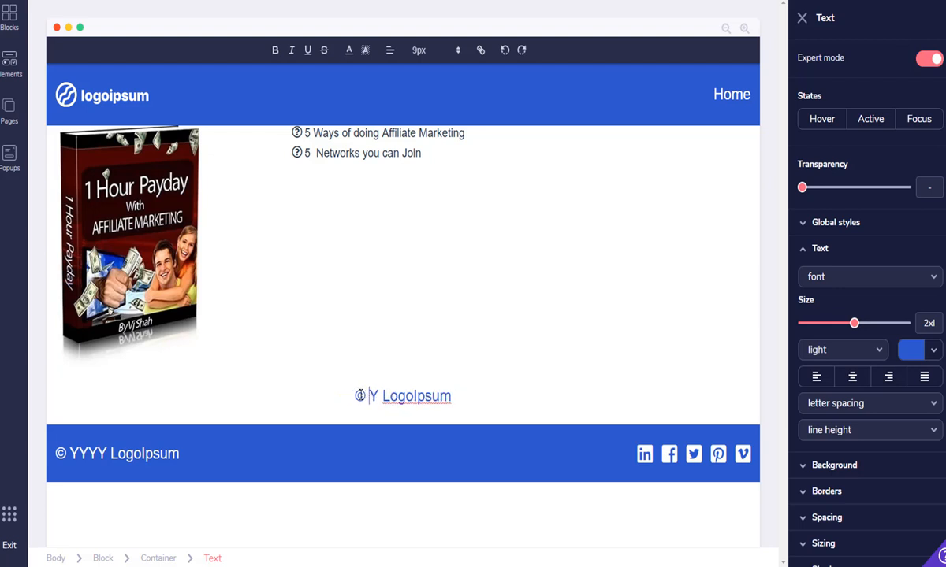
key(Delete)
key(Delete)
key(Delete)
key(Delete)
key(Delete)
key(Delete)
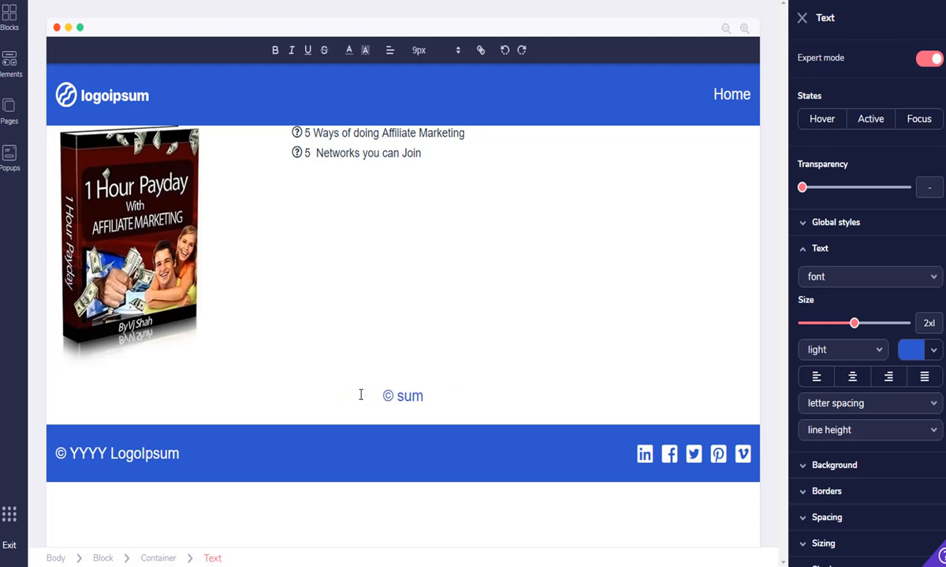
key(Delete)
text(YourDomain)
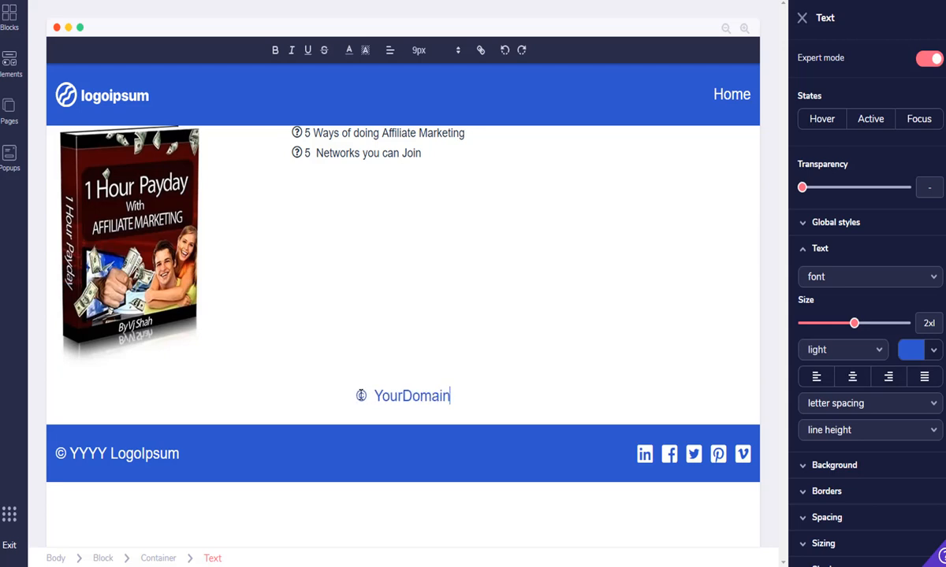
text(.com)
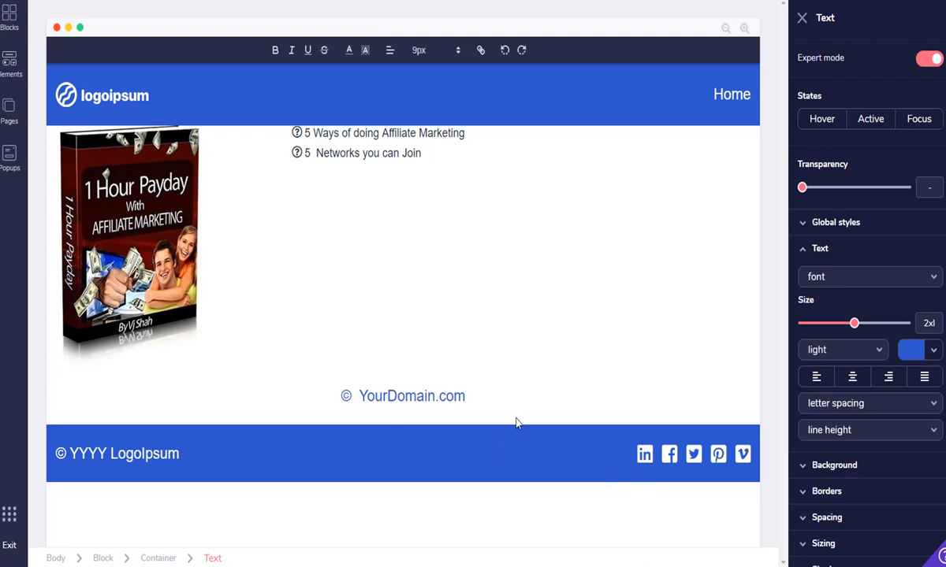
key(BackSpace)
key(BackSpace)
key(BackSpace)
key(BackSpace)
key(BackSpace)
key(BackSpace)
key(BackSpace)
key(BackSpace)
key(BackSpace)
key(BackSpace)
key(BackSpace)
key(BackSpace)
key(BackSpace)
key(BackSpace)
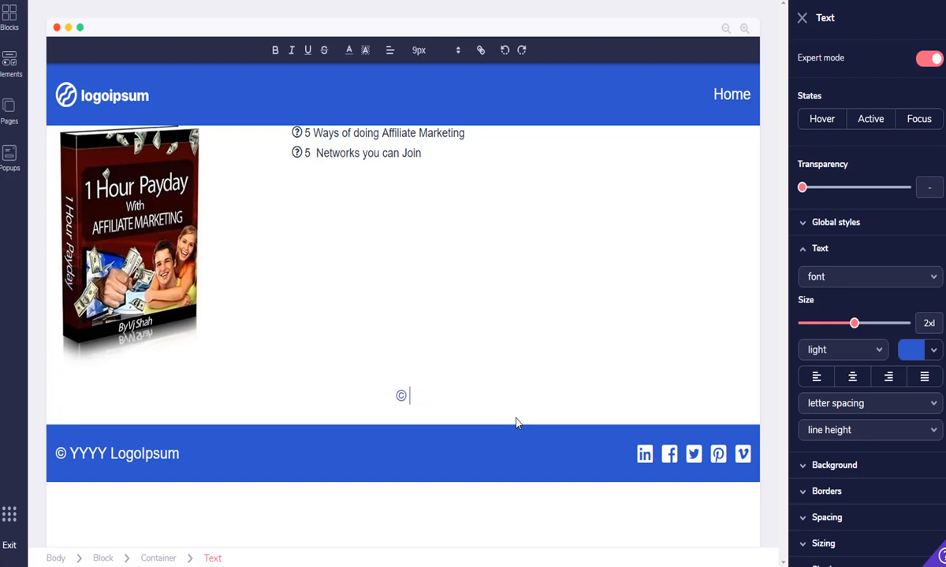
key(BackSpace)
Drag the AWeber form from the Integrations elements into the space above the blue footer
click(10, 63)
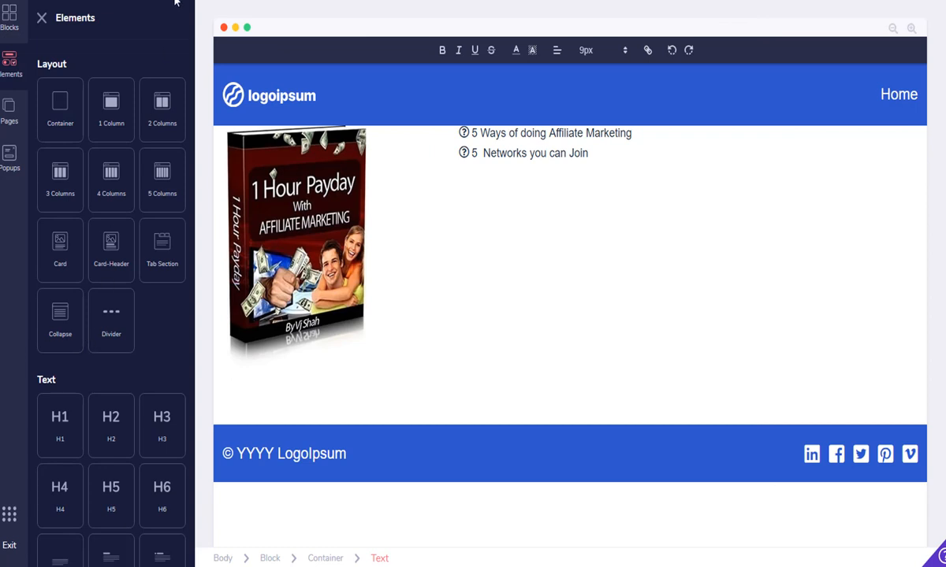
drag(196, 101, 190, 505)
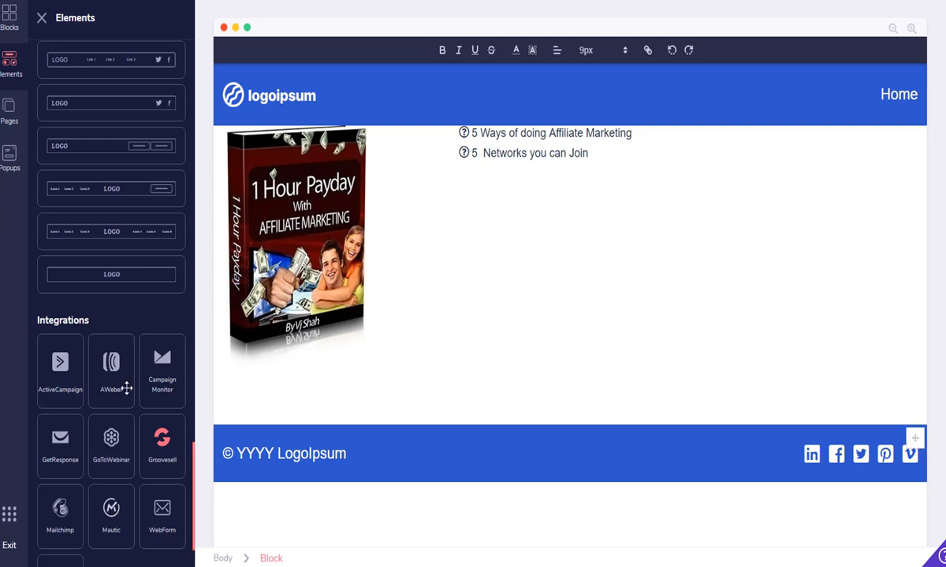
click(112, 363)
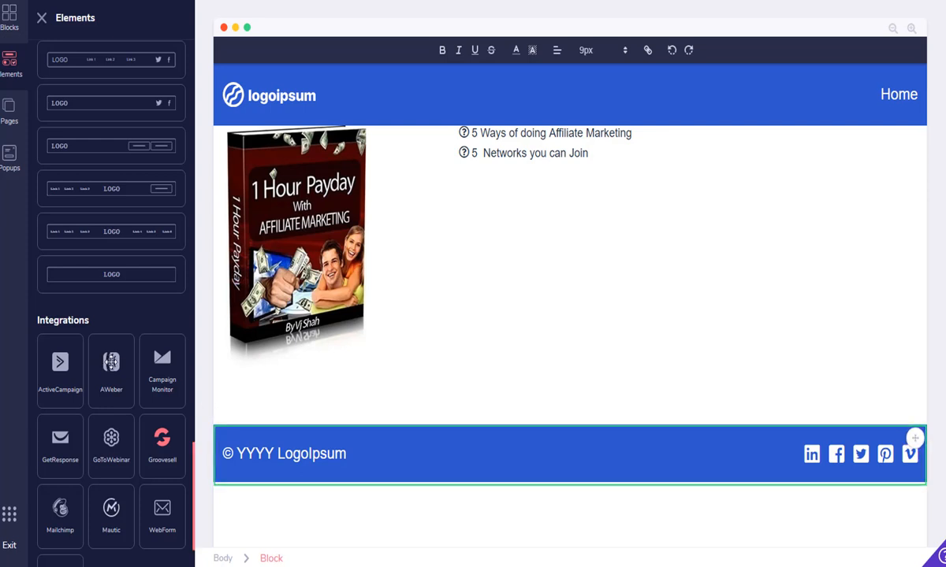
drag(111, 363, 559, 384)
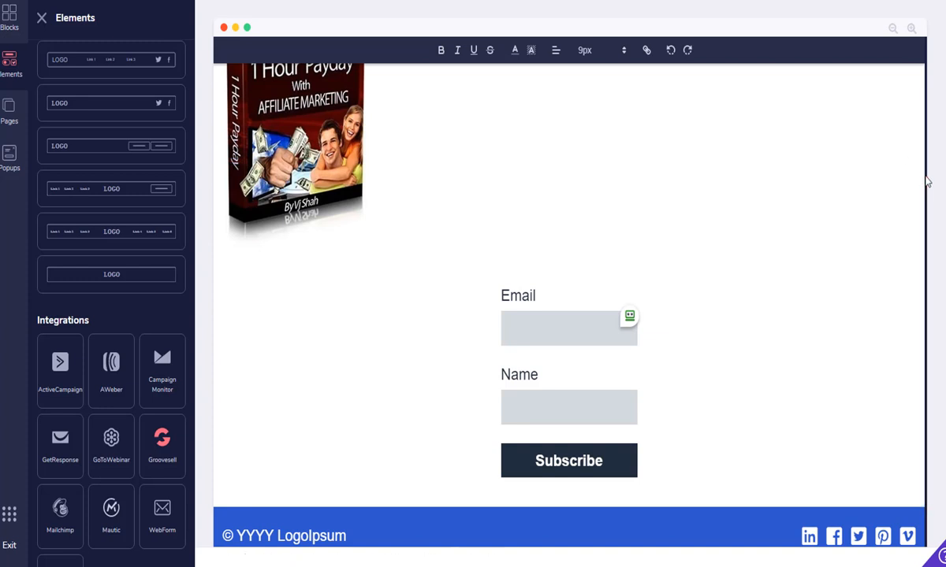
scroll(924, 177, up, 1)
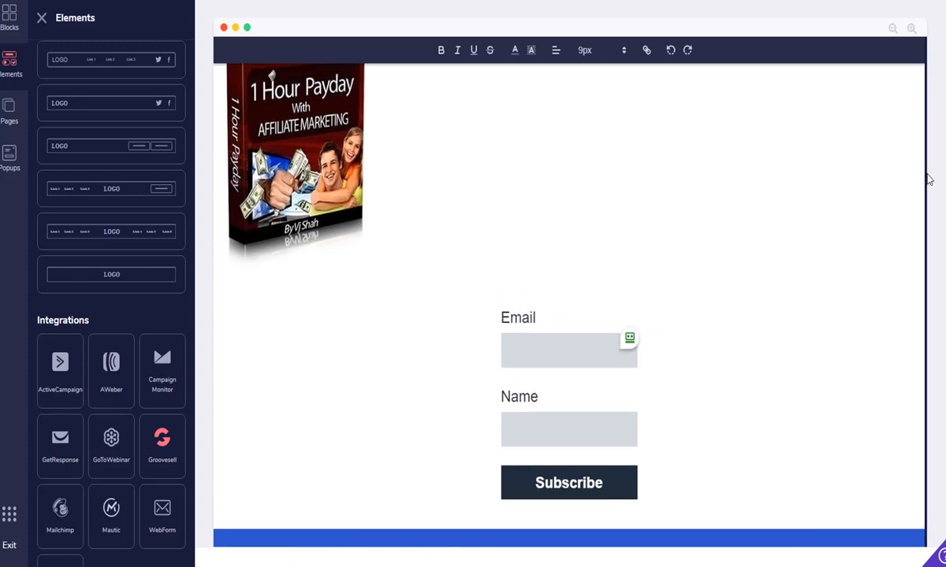
scroll(926, 167, up, 4)
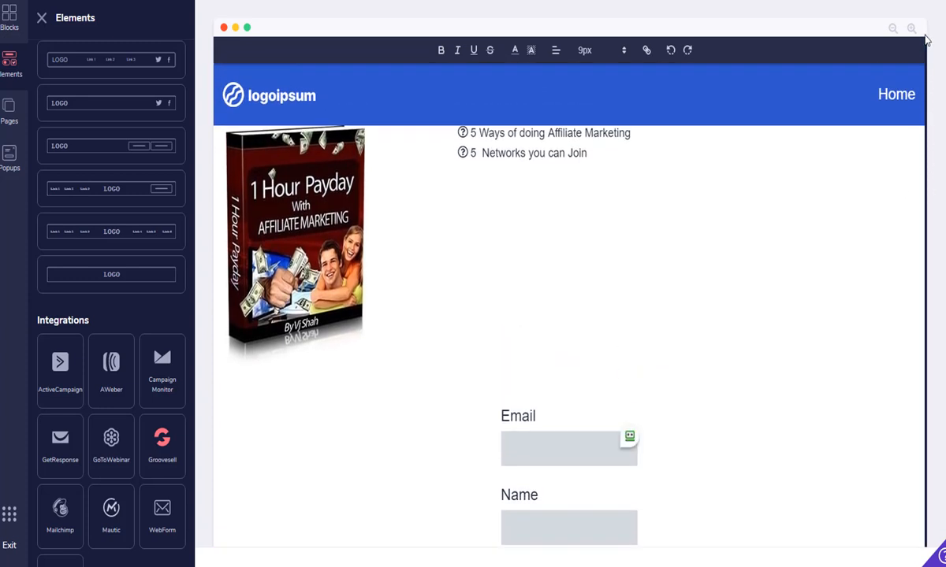
Swap the logoipsum navbar logo for the gobizbiz cartoon laptop image from My Files at 130 × 100
click(266, 97)
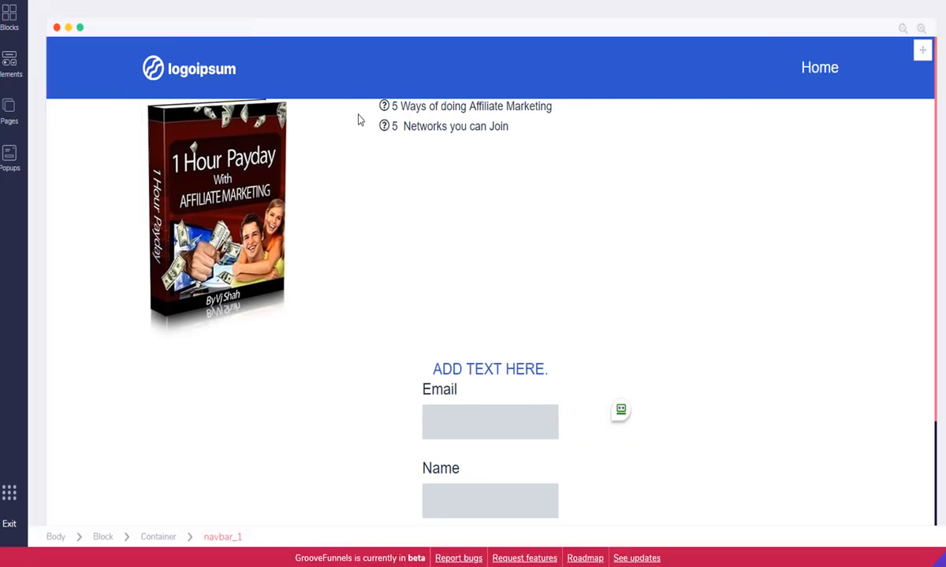
click(165, 66)
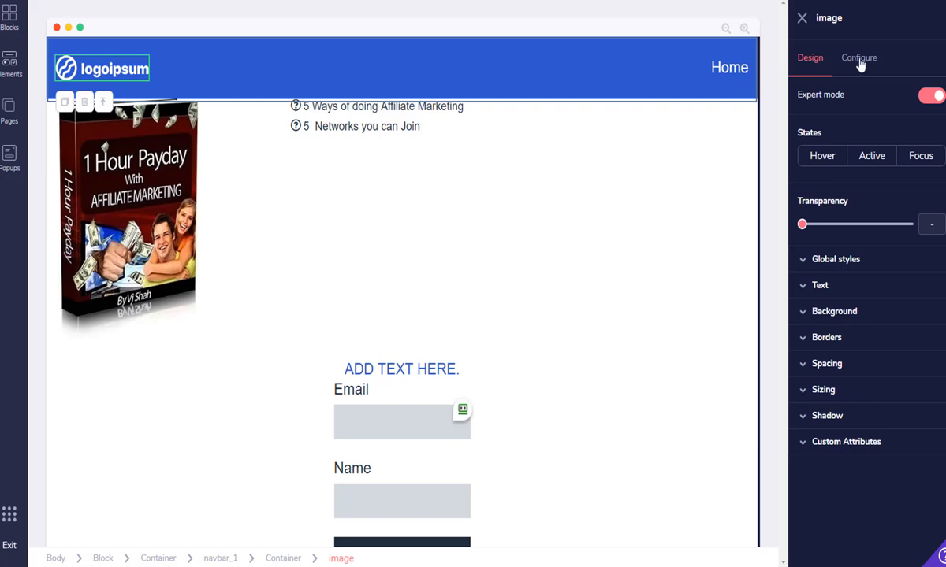
click(860, 63)
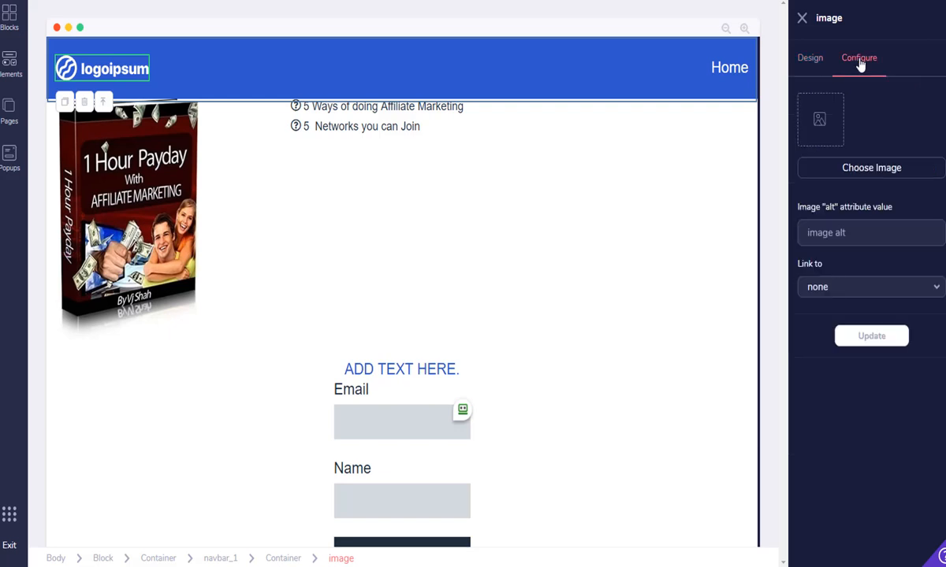
click(872, 168)
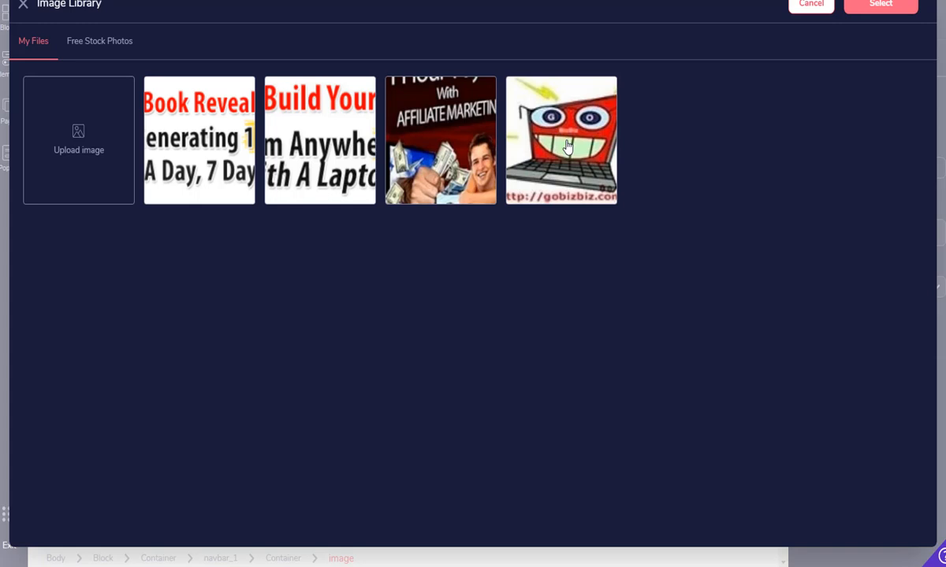
click(567, 146)
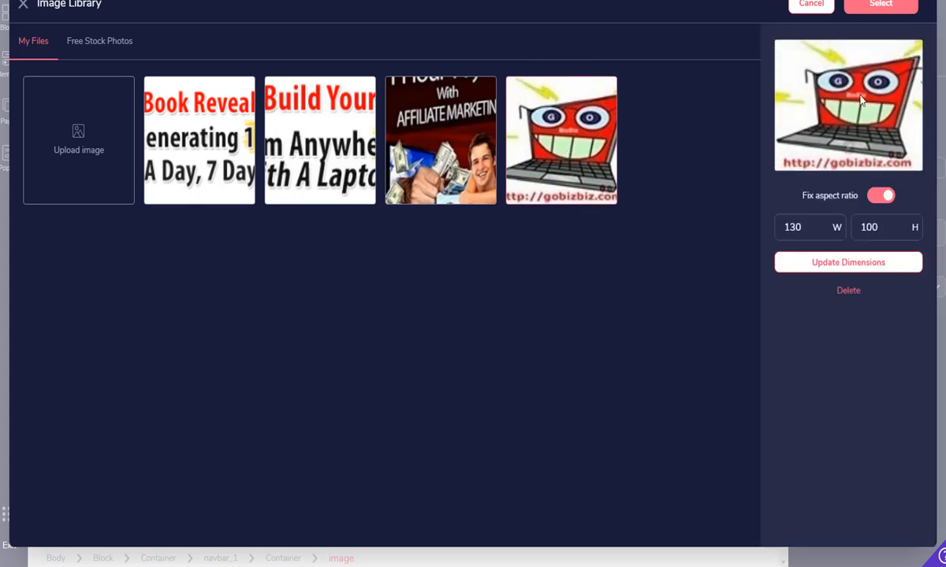
click(850, 271)
click(881, 4)
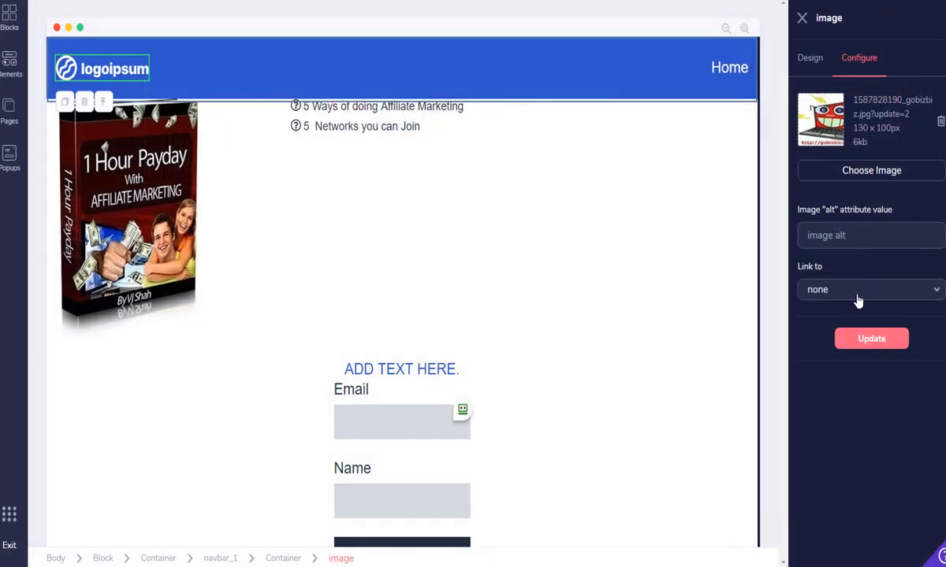
click(871, 340)
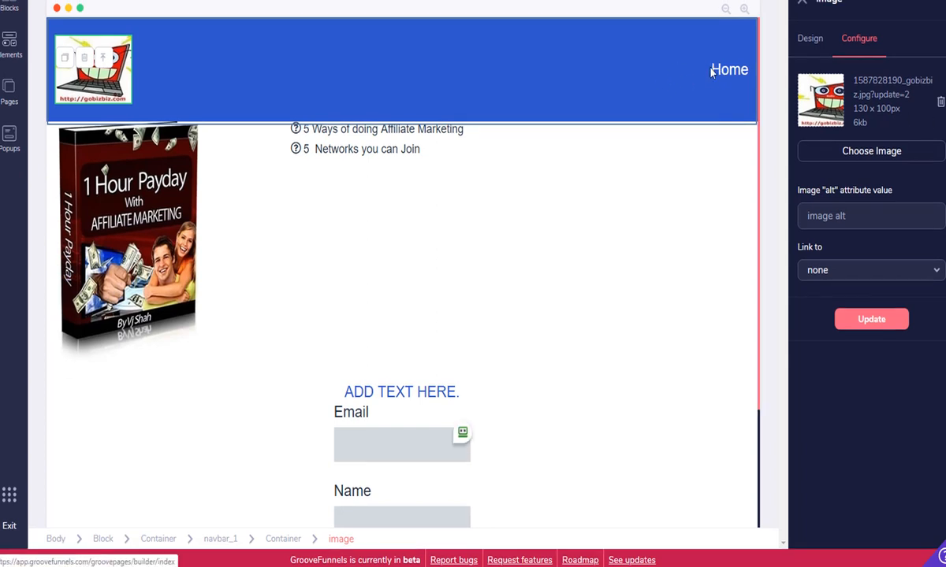
Delete the Home link from the blue navbar and confirm the deletion
click(713, 66)
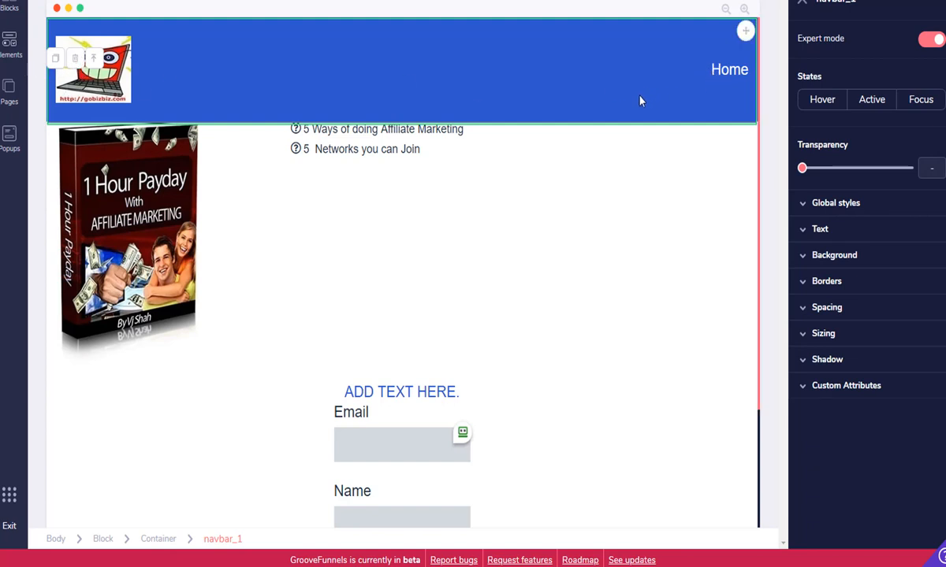
click(713, 72)
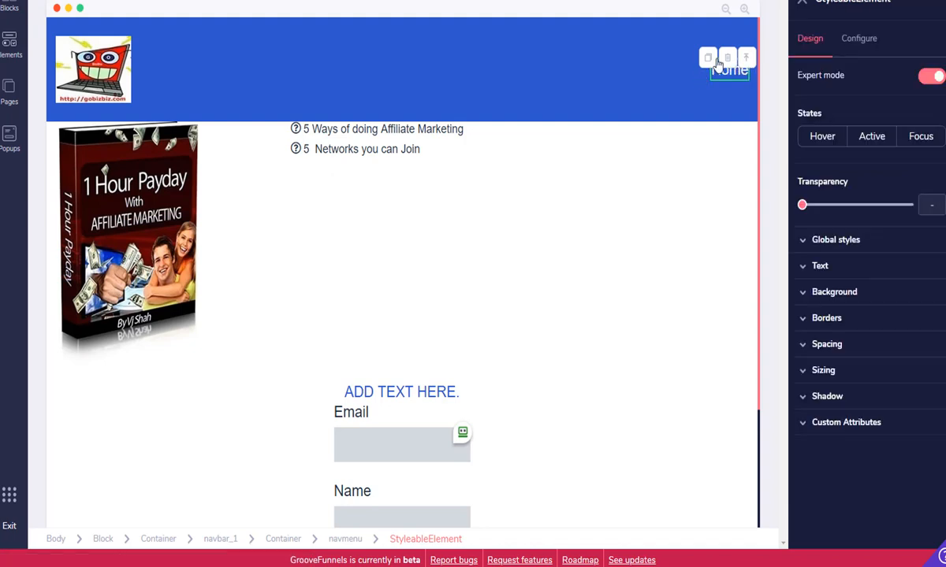
click(727, 61)
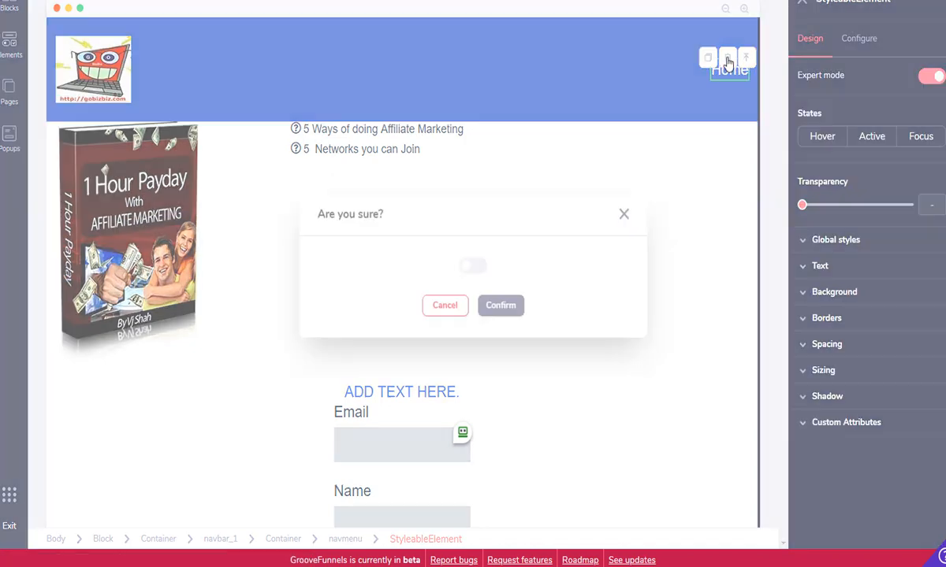
click(471, 268)
click(501, 305)
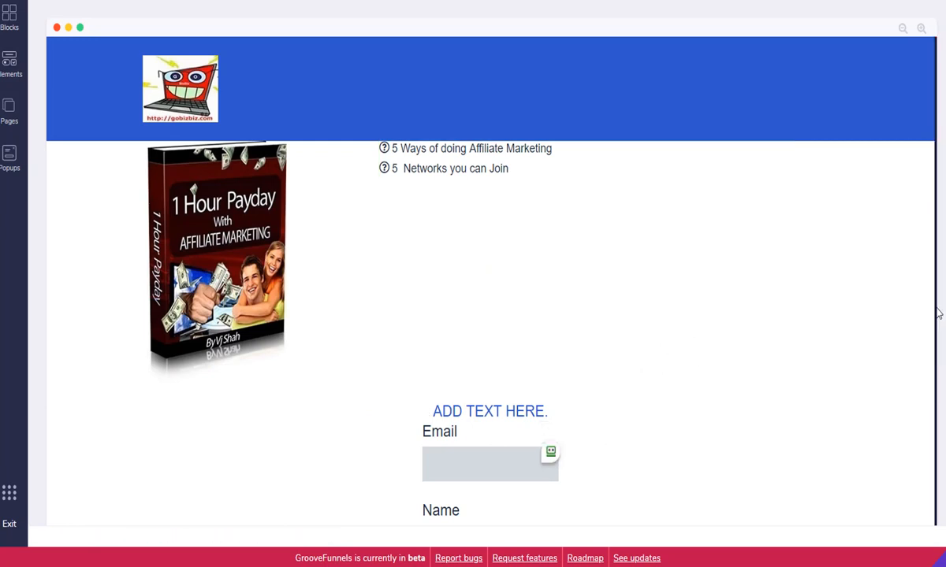
Set the footer's LinkedIn icon to link to a URL
drag(936, 312, 926, 253)
scroll(880, 311, down, 3)
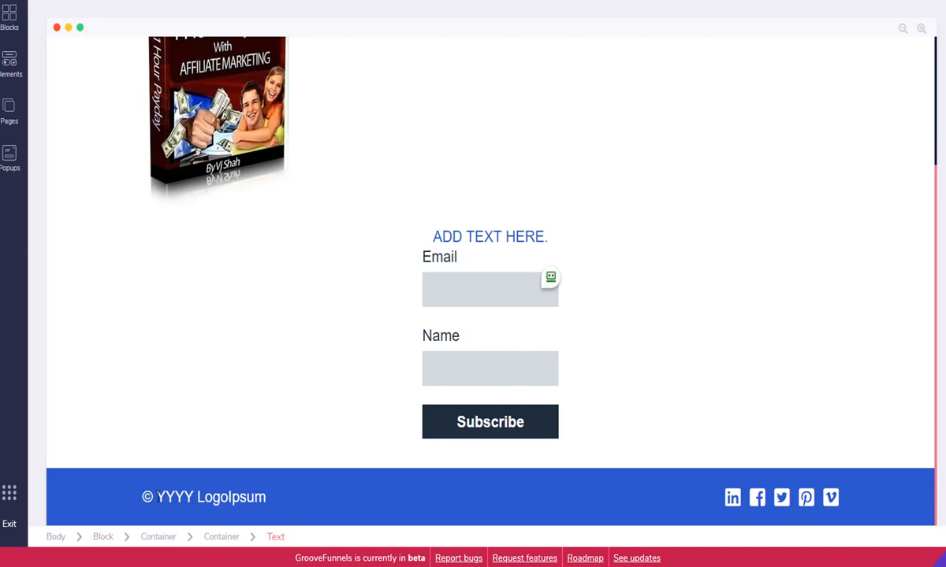
click(734, 500)
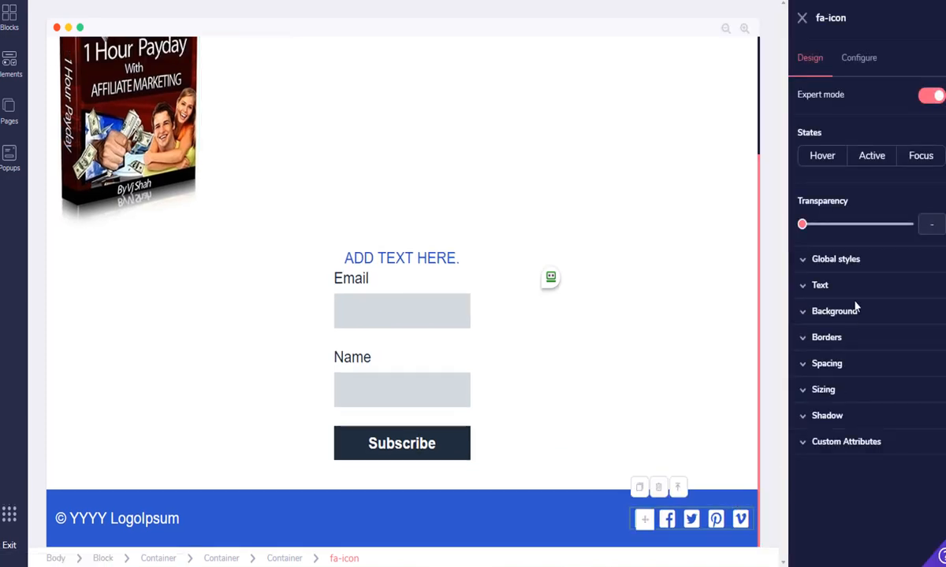
click(861, 61)
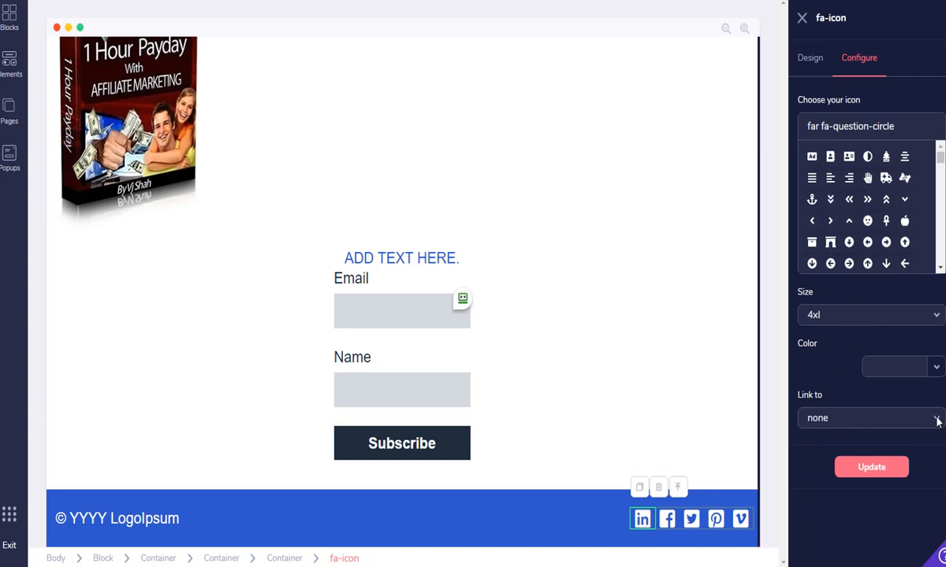
click(938, 422)
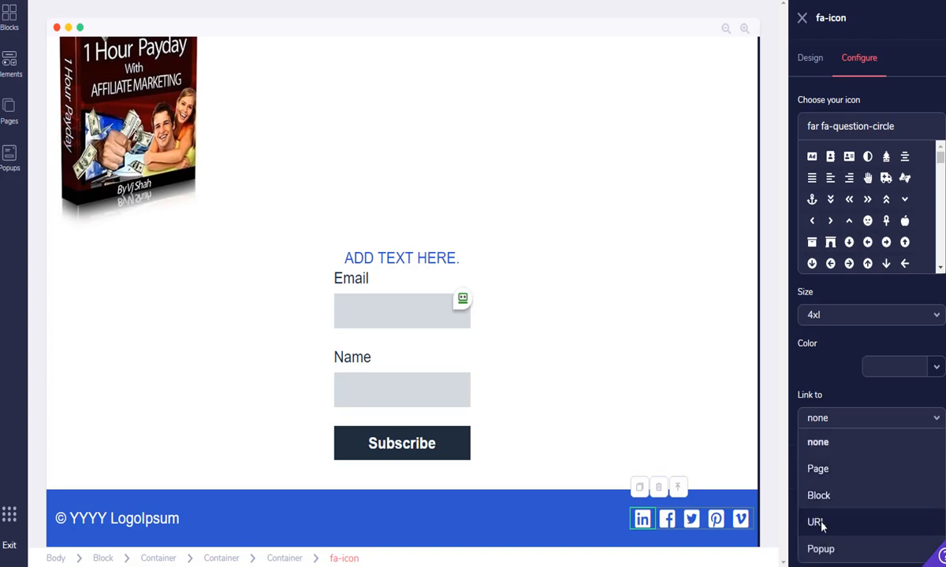
click(817, 522)
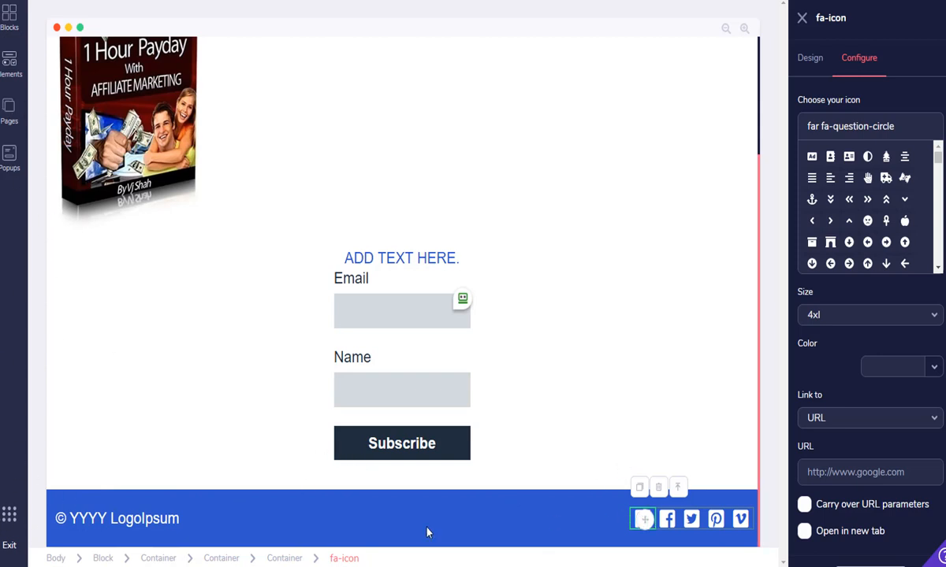
Drop a Code Embed element from Other into the blue footer and open its source editor
click(9, 63)
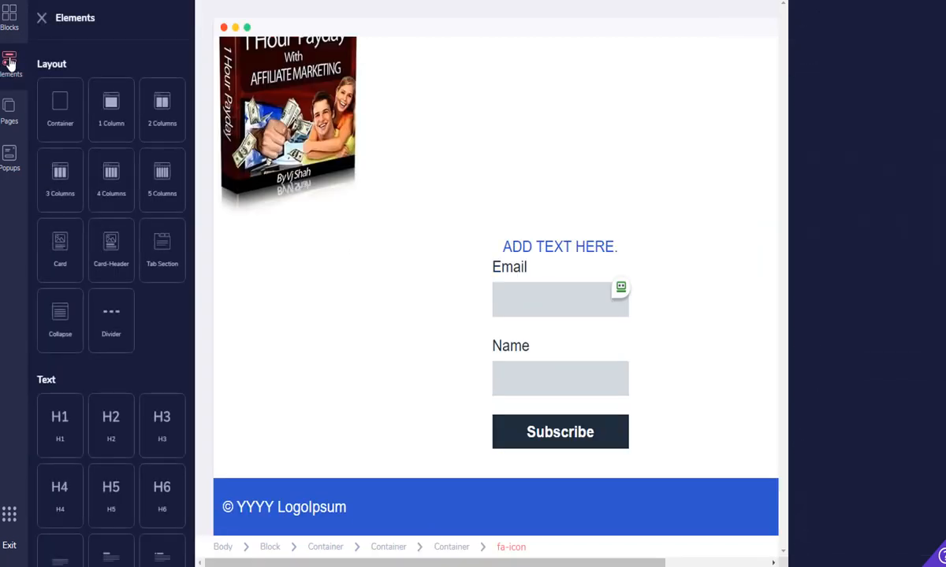
drag(195, 131, 202, 398)
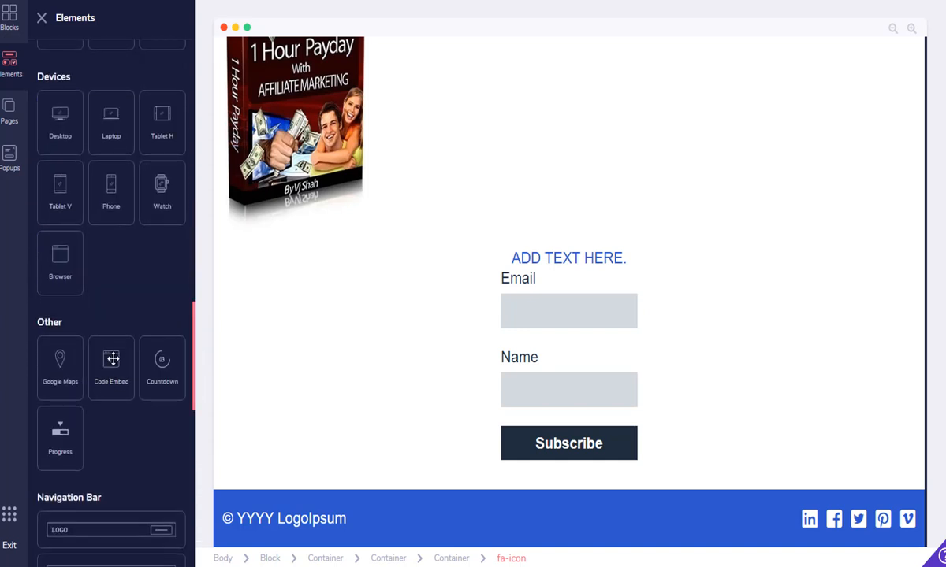
drag(111, 359, 543, 500)
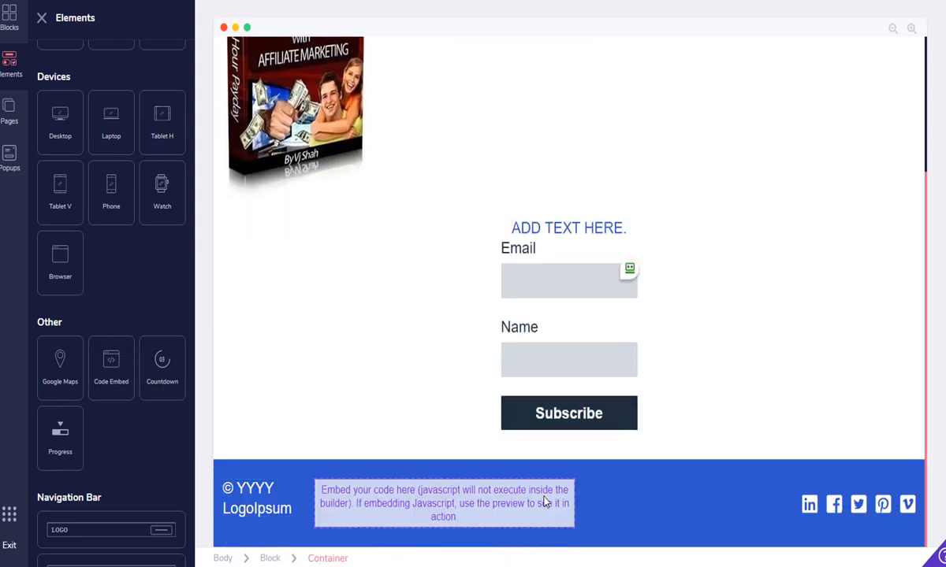
click(361, 506)
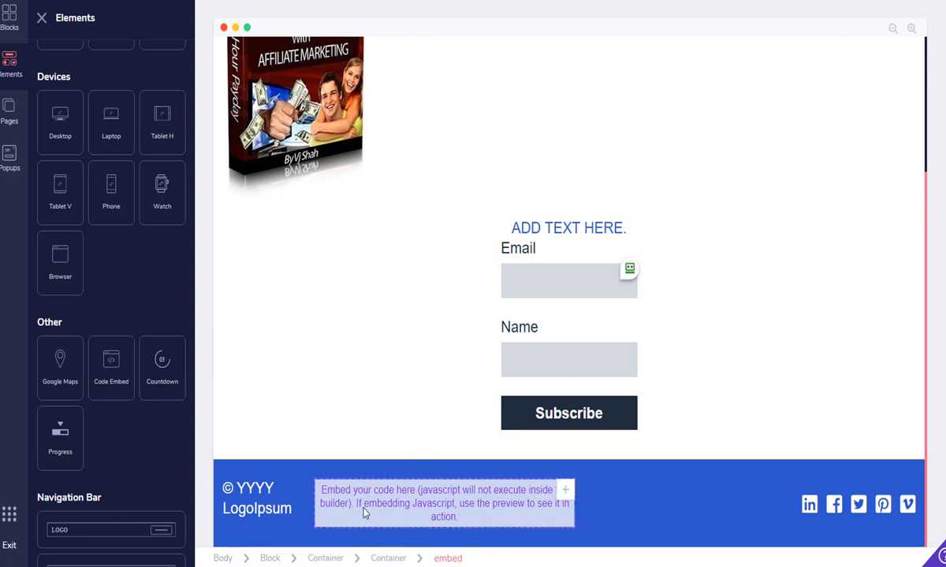
click(323, 489)
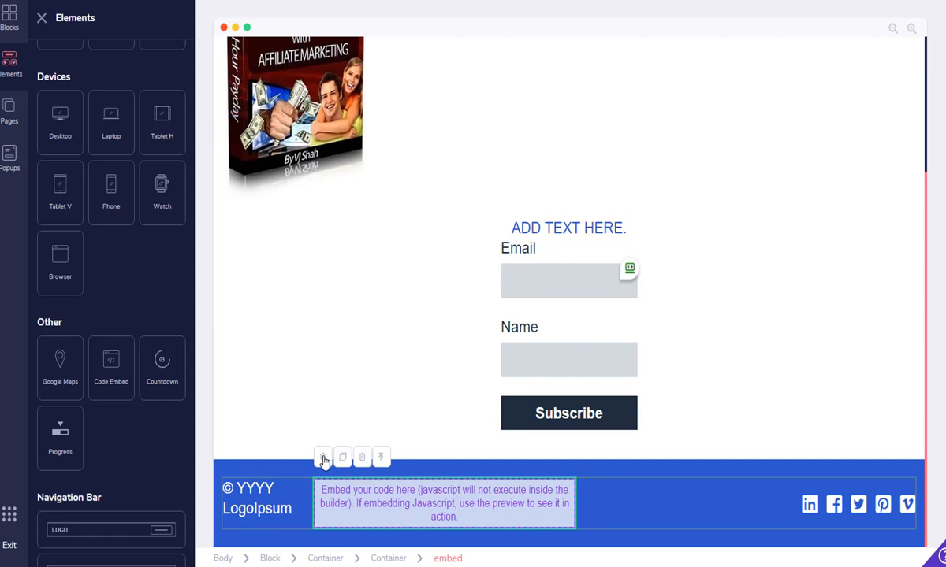
click(323, 459)
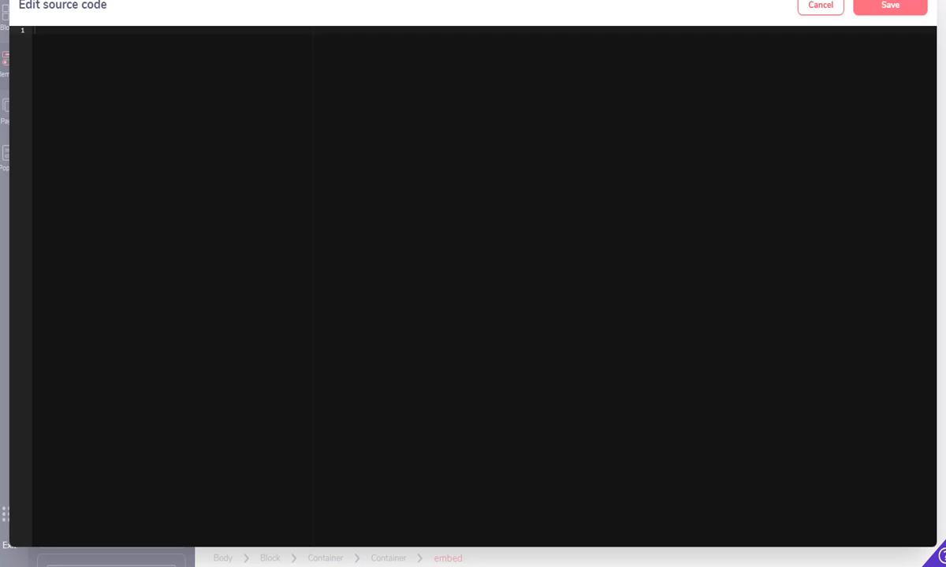
In tutorial-1.odt, select the centred footer HTML block with the GoBizBiz links
mouse_move(630, 565)
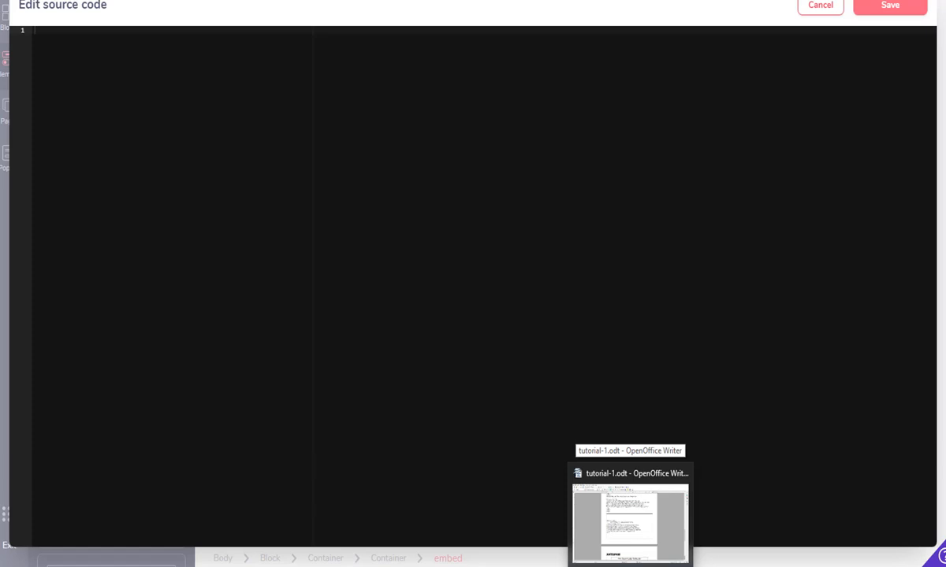
click(635, 548)
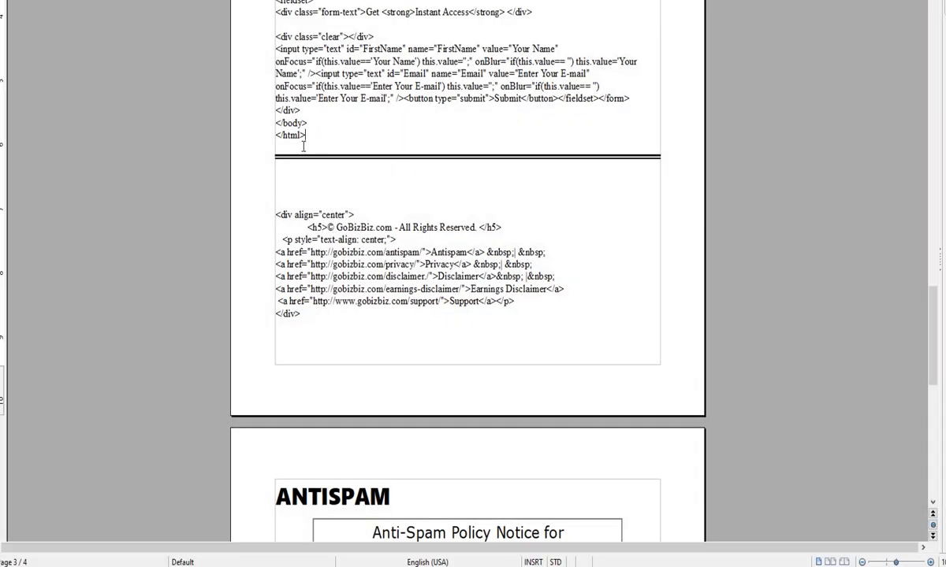
drag(284, 38, 330, 113)
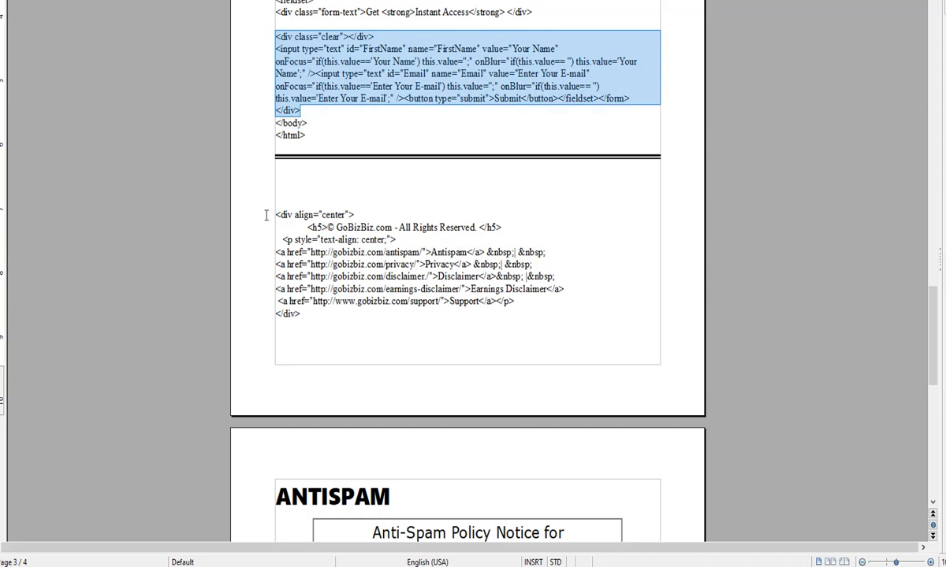
drag(276, 214, 323, 318)
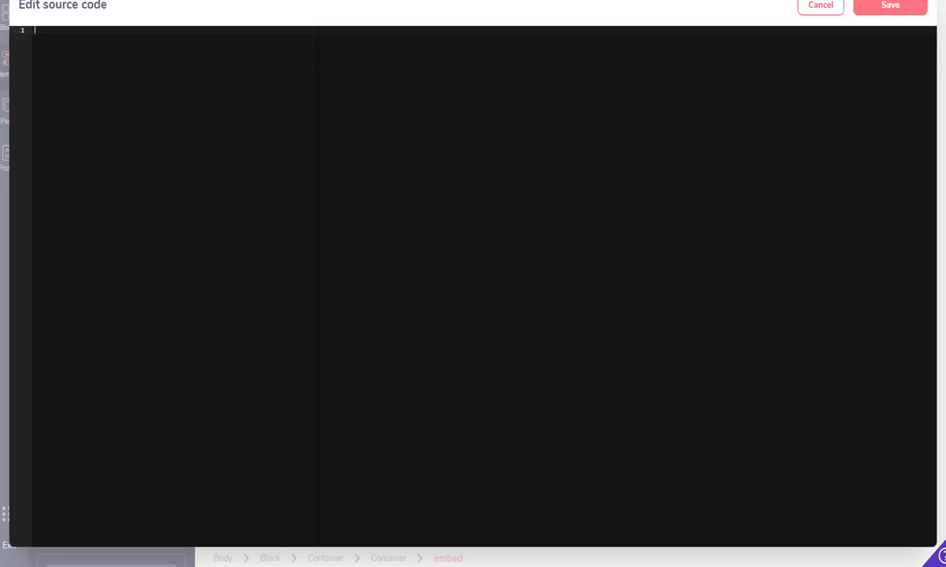
Paste the GoBizBiz footer HTML into the code embed and save it
text(<div align="center">       <h5>© GoBizBiz.com - All Rights Reserved. </h5>    <p style="text-align: center;"> <a href="http://gobizbiz.com/antispam/">Antispam</a> &nbsp;| &nbsp; <a href="http://gobizbiz.com/privacy/">Privacy</a> &nbsp;| &nbsp; <a href="http://gobizbiz.com/disclaimer./">Disclaimer</a>&nbsp; |&nbsp; <a href="http://gobizbiz.com/earnings-disclaimer/">Earnings Disclaimer</a>  <a href="http://www.gobizbiz.com/support/">Support</a></p> </div>)
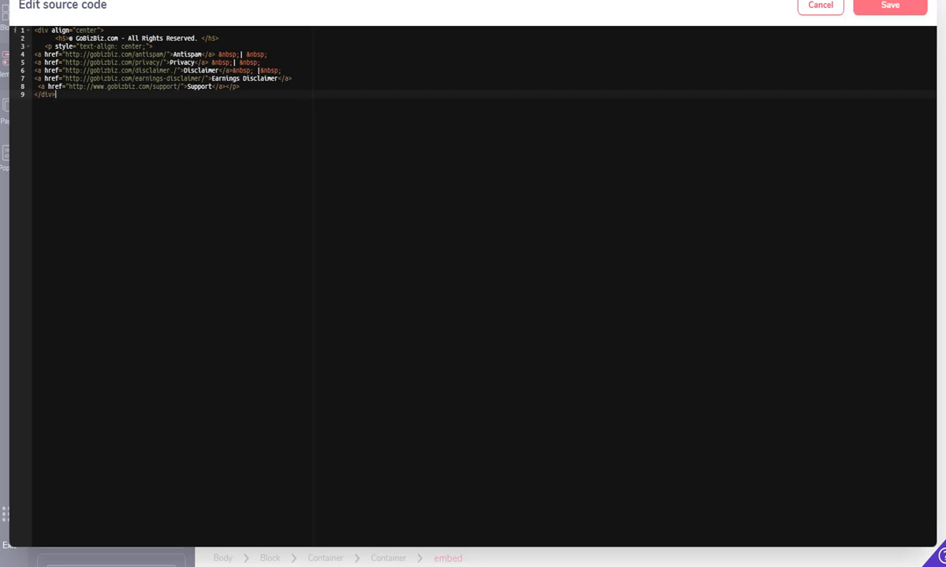
click(890, 7)
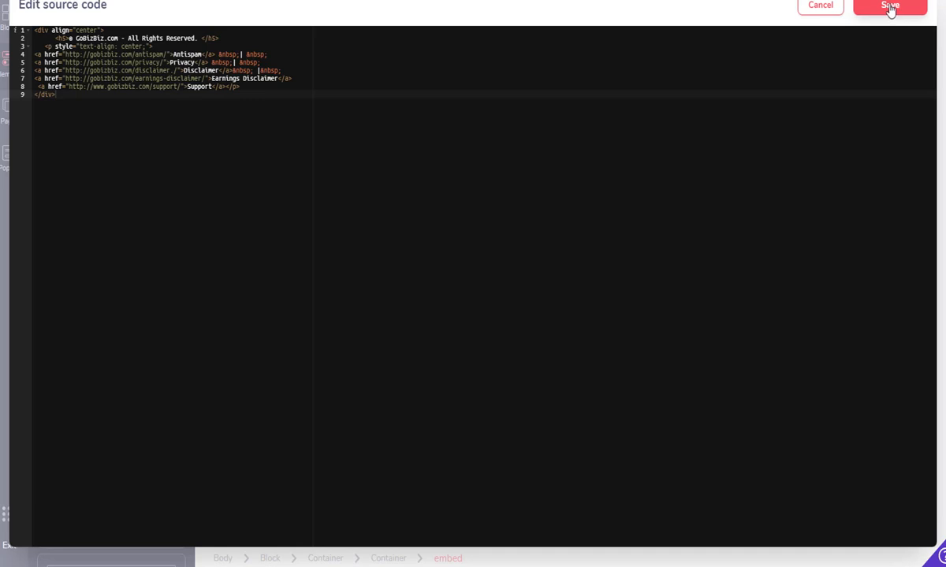
click(890, 7)
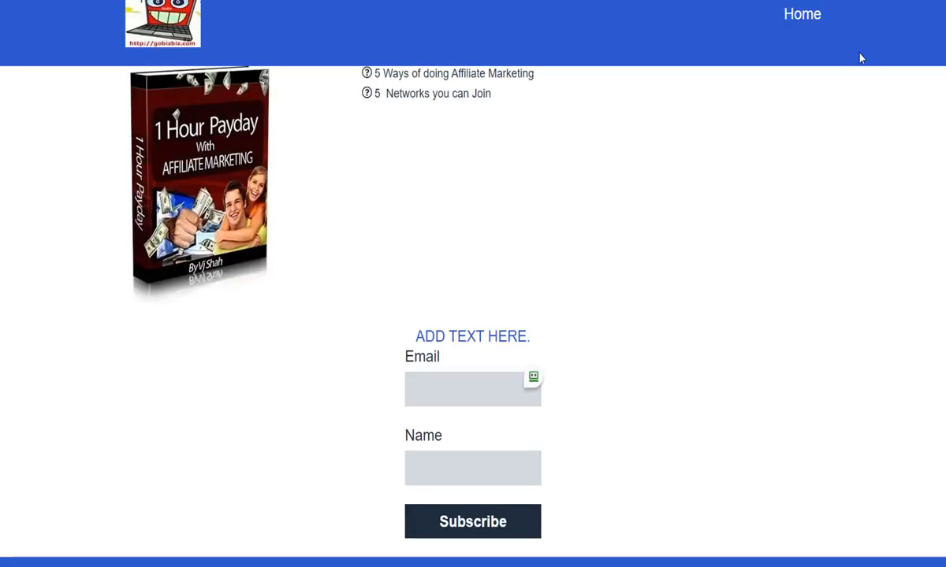
Scroll the preview to check the new GoBizBiz copyright and policy links in the footer
scroll(473, 284, down, 2)
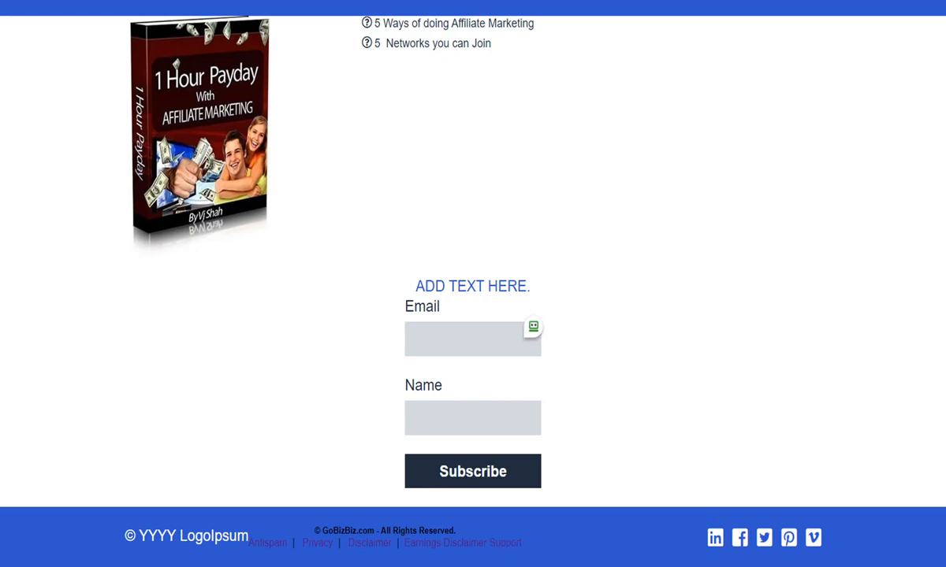
scroll(473, 284, up, 1)
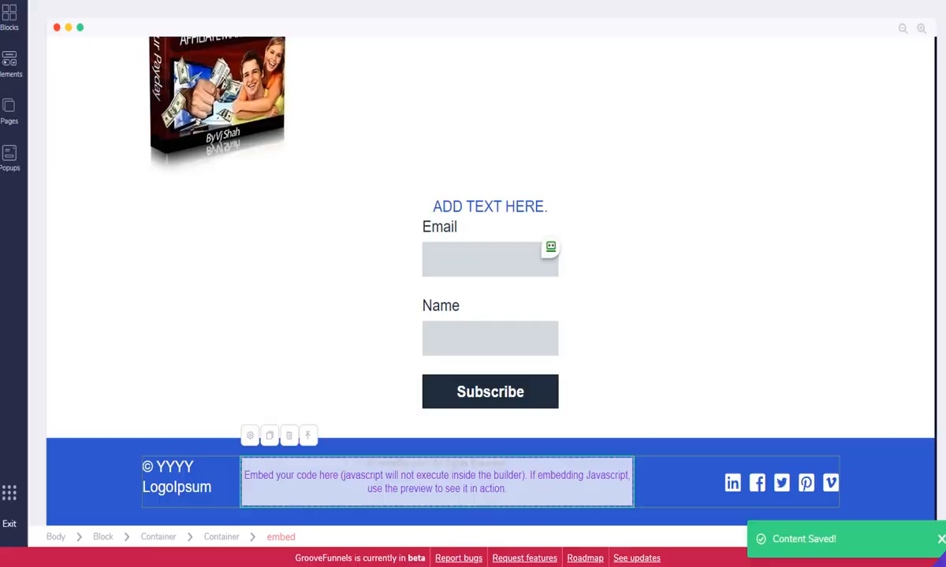
Give the container holding the e-book cover a green background, then deselect it
click(867, 150)
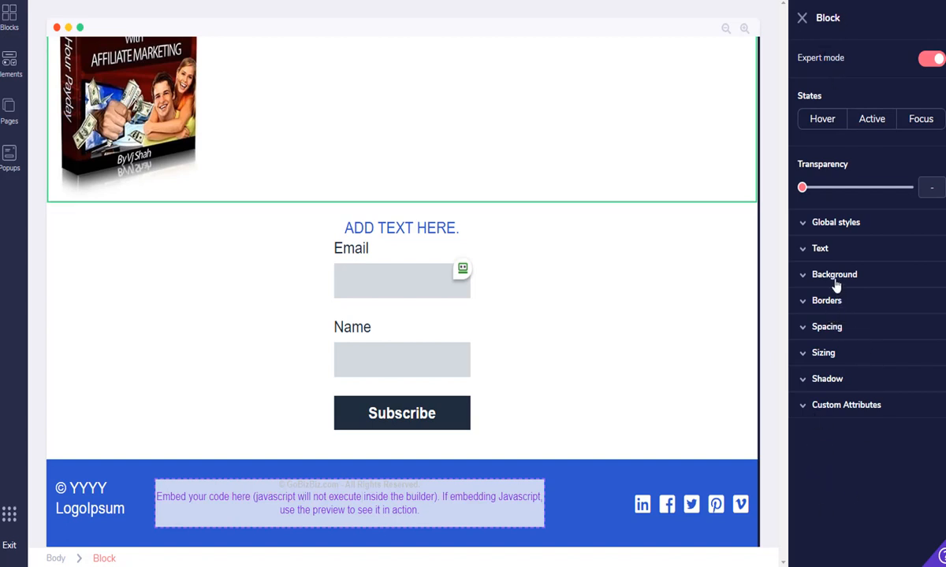
click(513, 124)
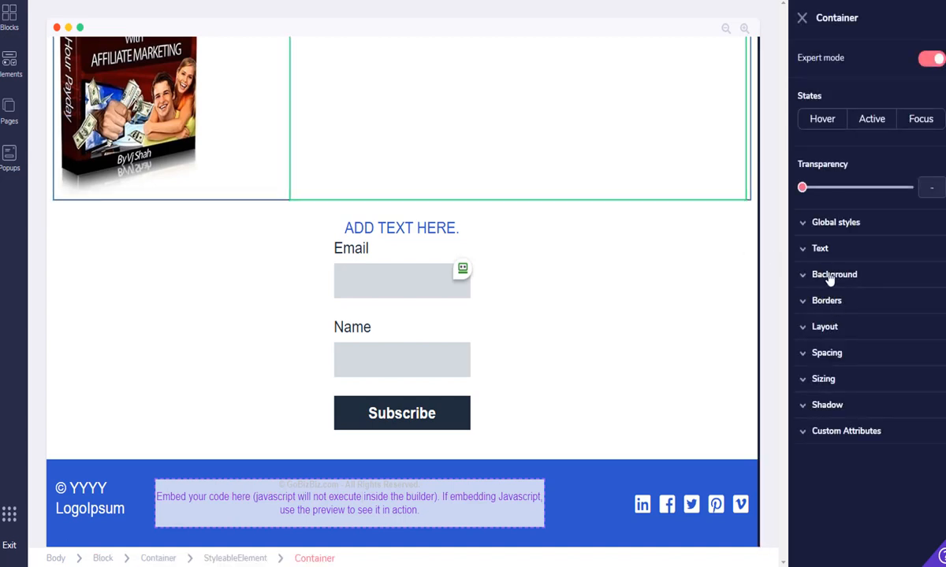
click(832, 275)
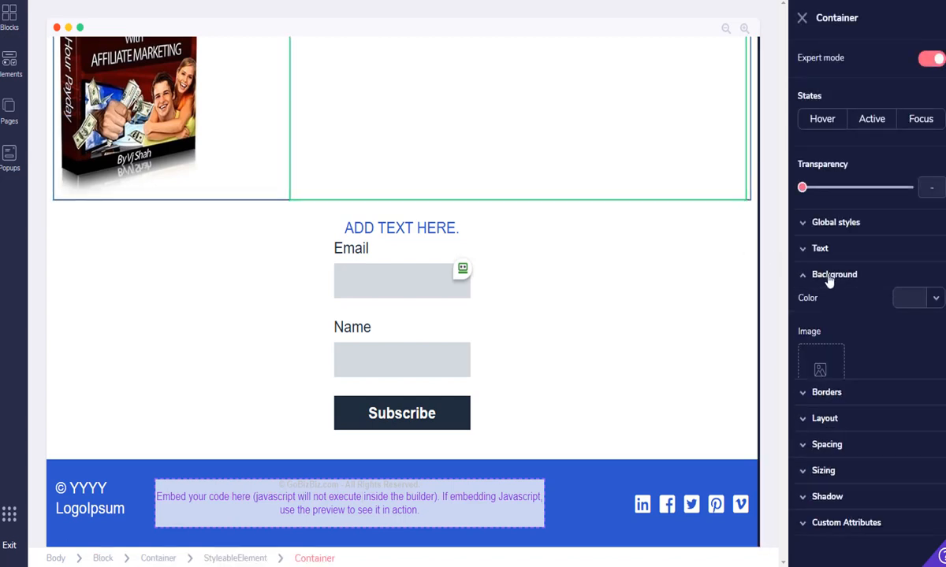
click(933, 300)
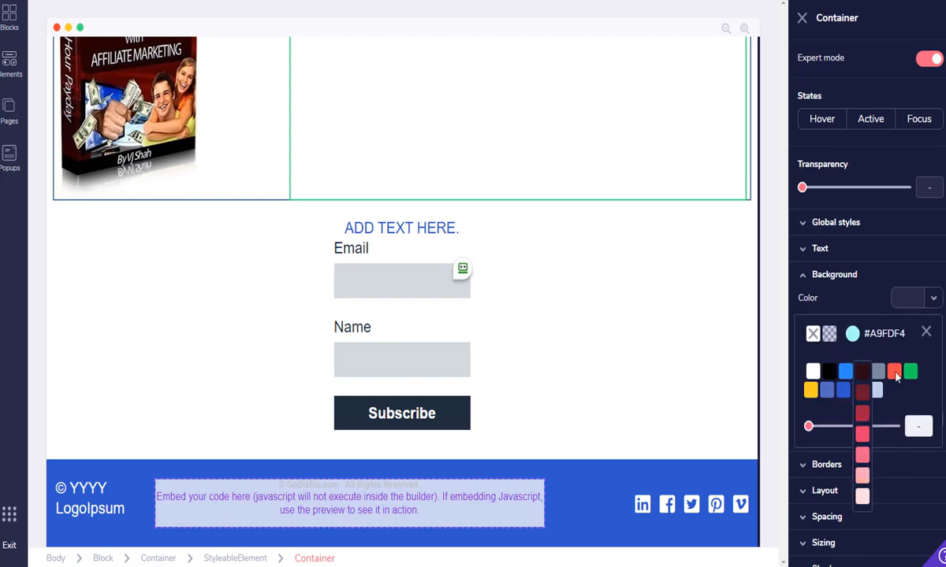
mouse_move(912, 373)
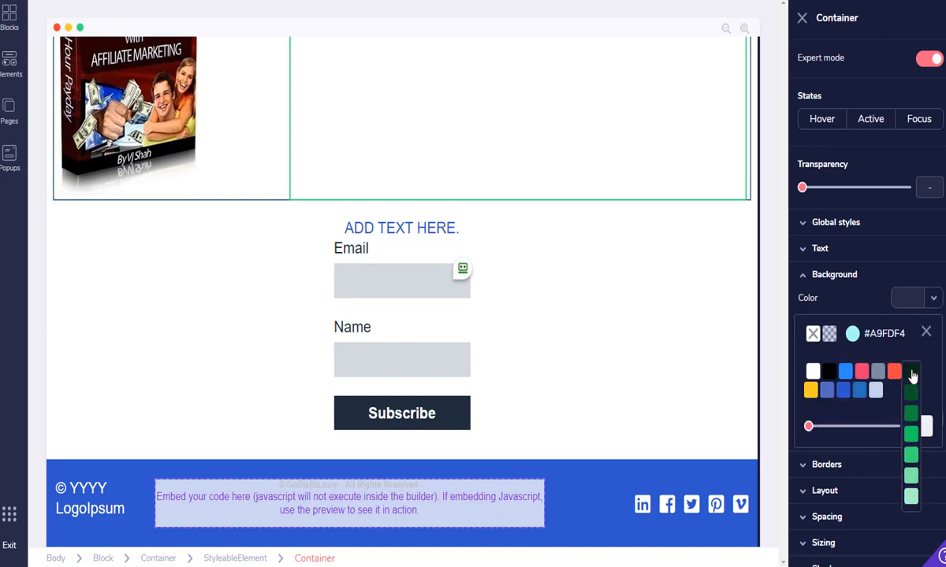
click(912, 441)
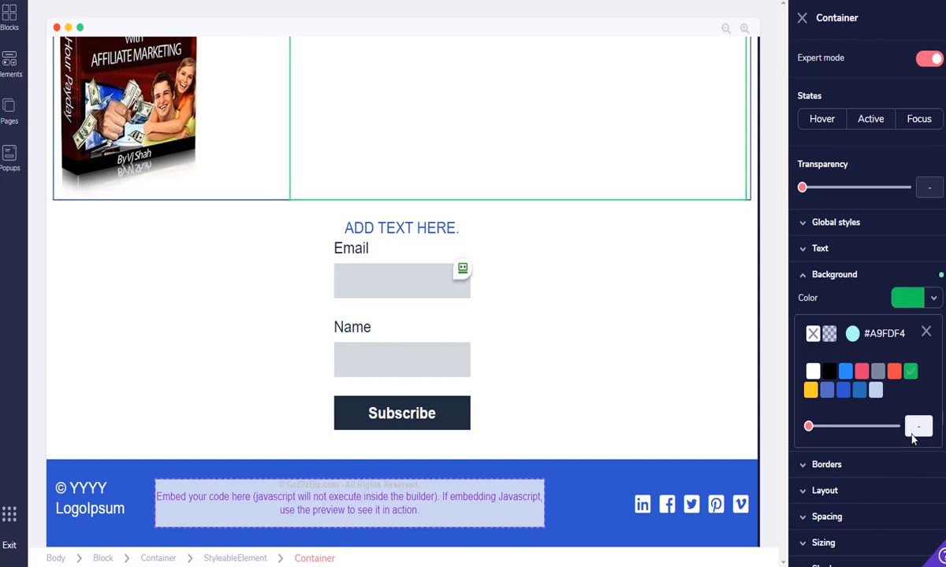
click(588, 160)
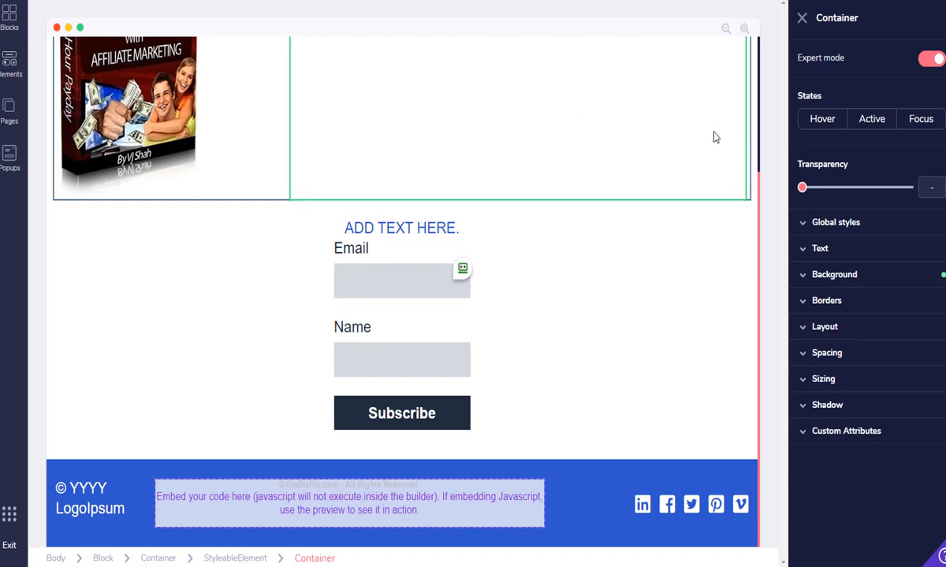
key(Escape)
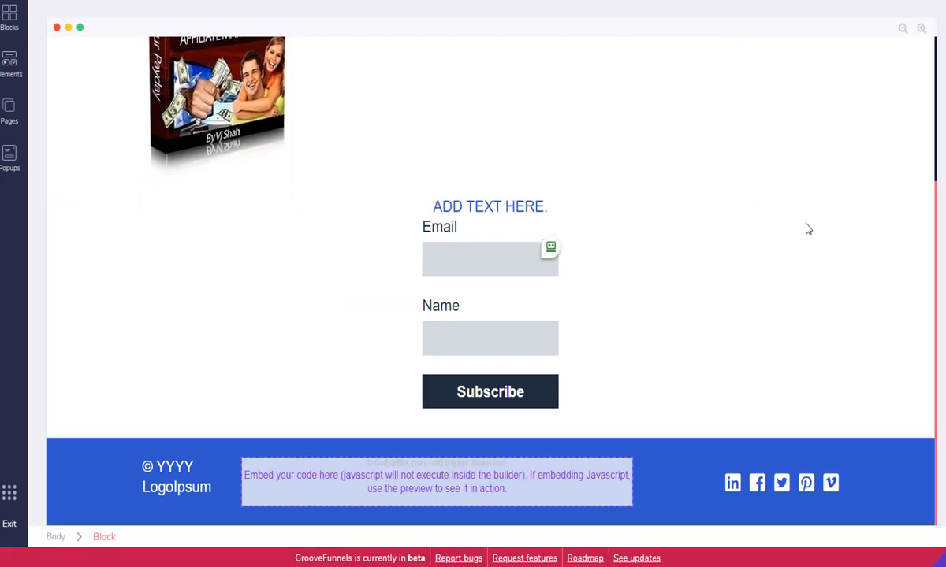
Set the Email input field's background colour to red
click(489, 263)
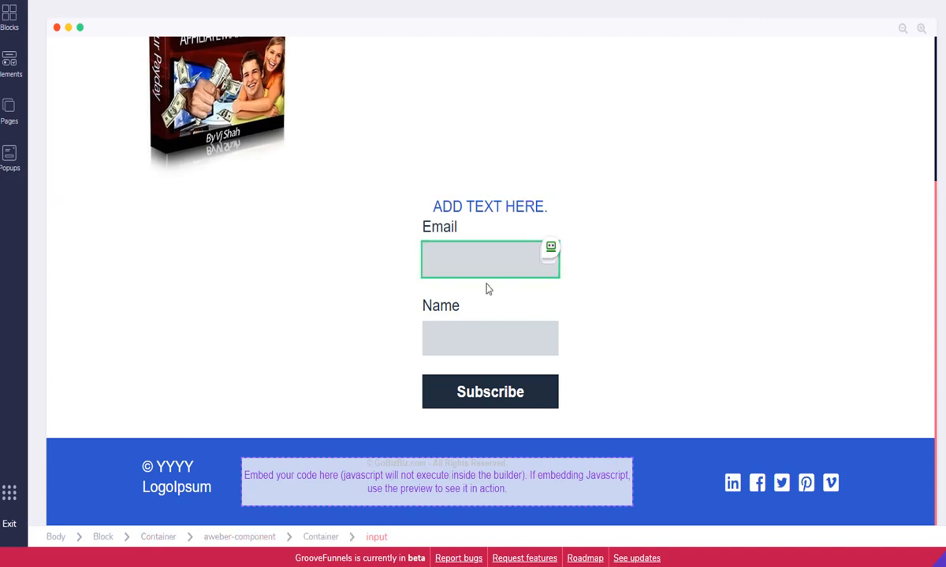
click(487, 262)
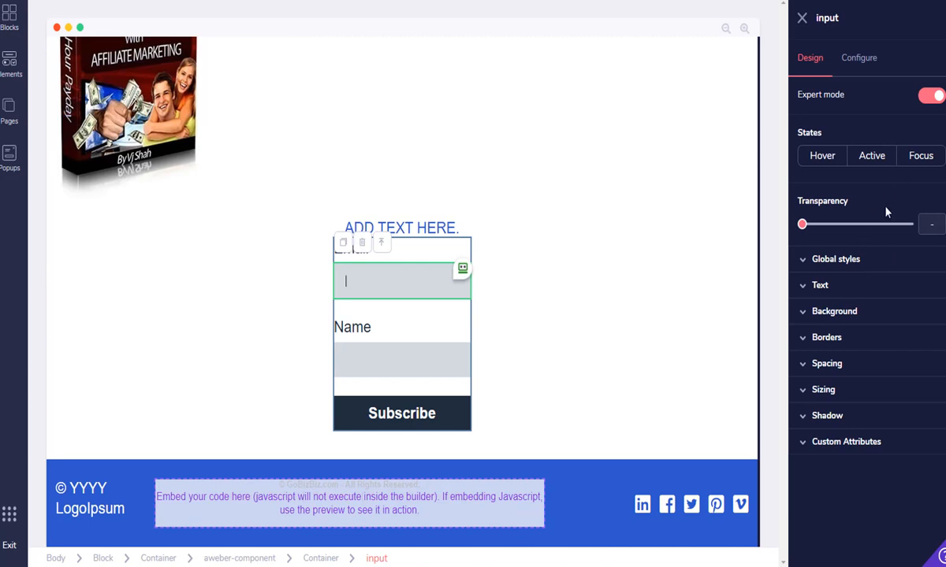
click(837, 313)
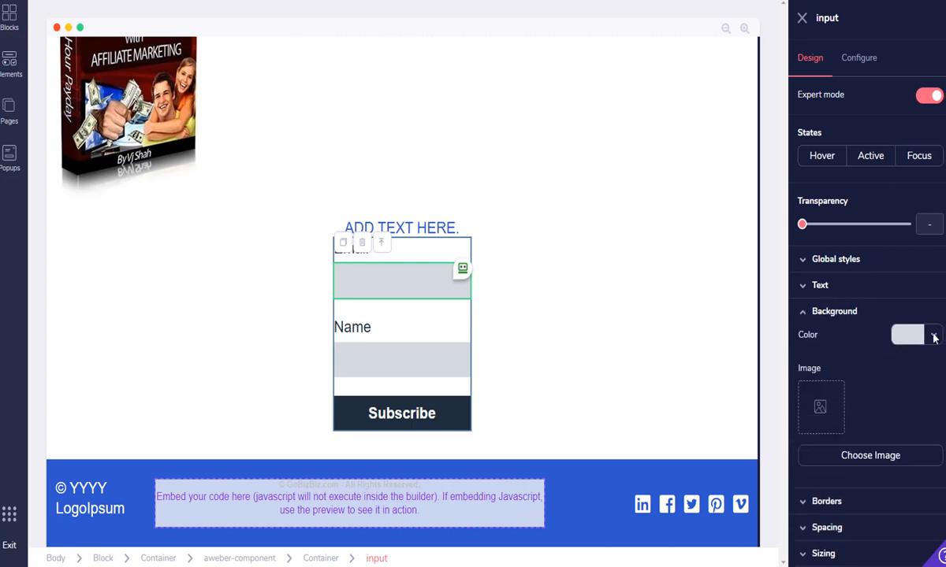
click(934, 338)
click(912, 413)
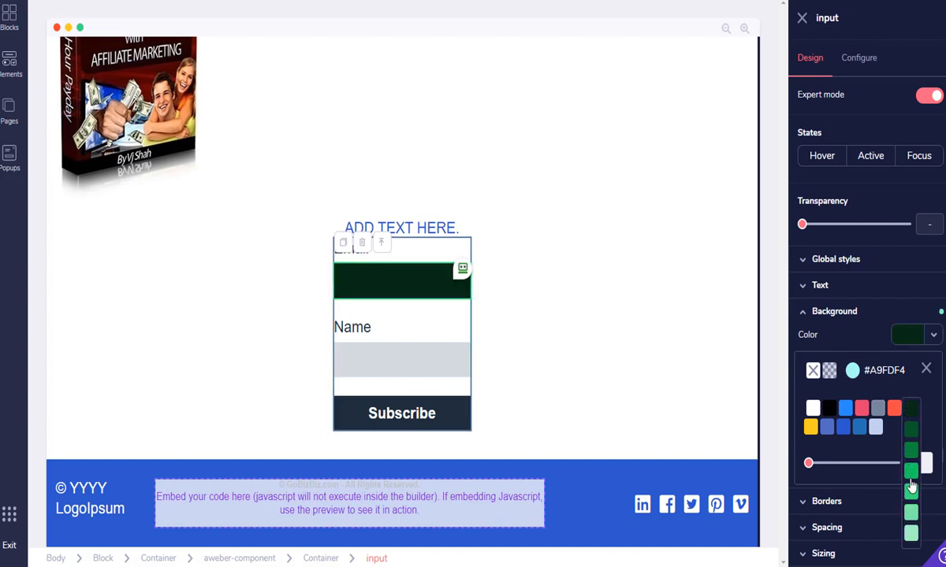
click(911, 508)
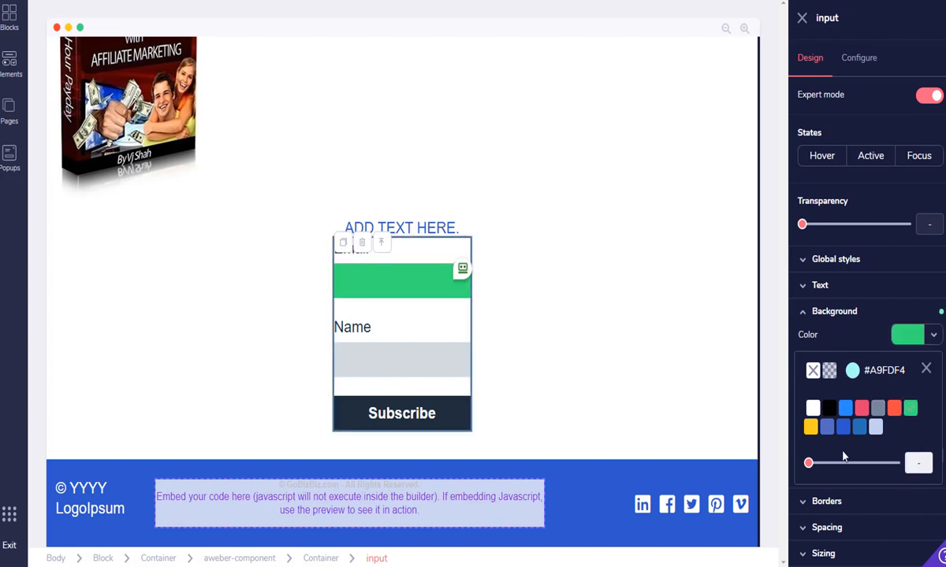
mouse_move(894, 412)
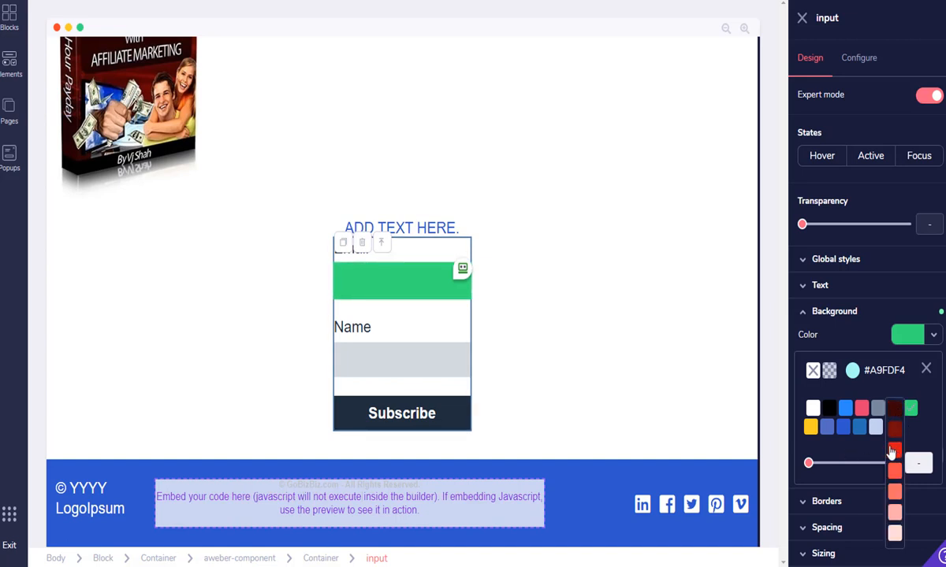
click(893, 451)
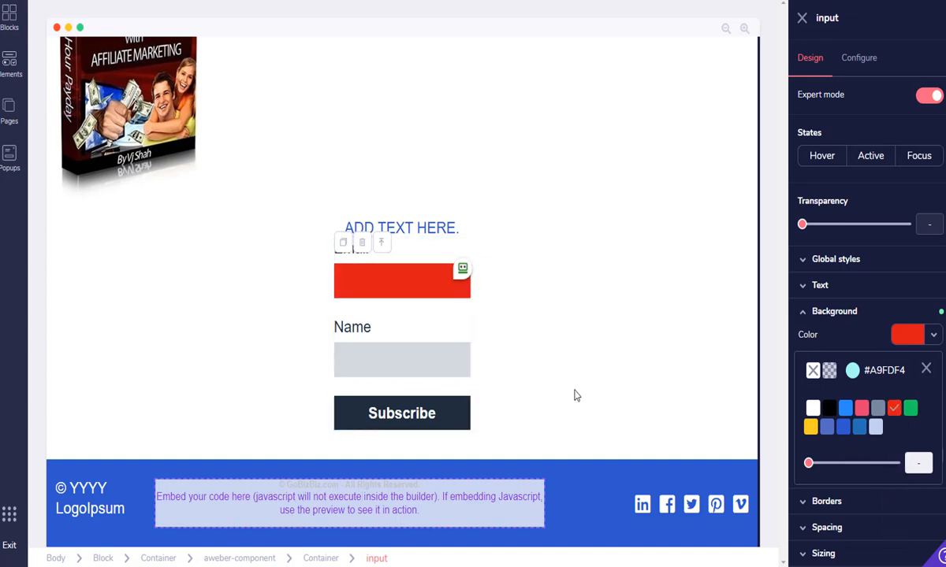
Set the Subscribe button's background colour to red
click(403, 422)
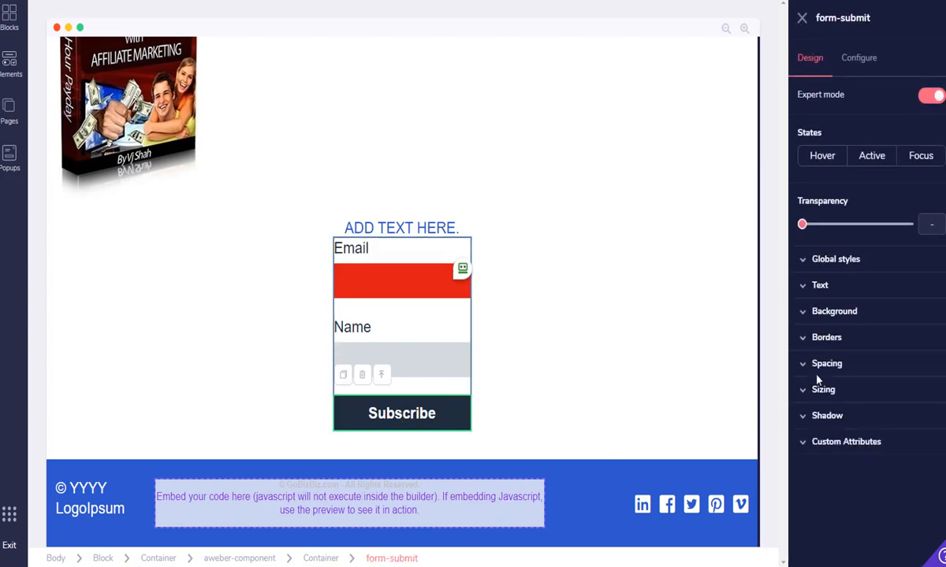
click(850, 311)
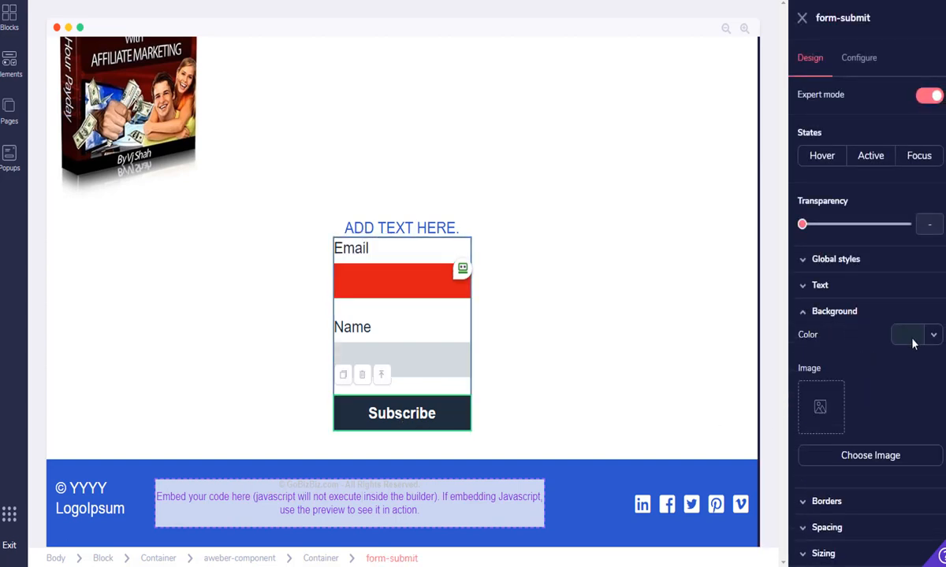
click(934, 334)
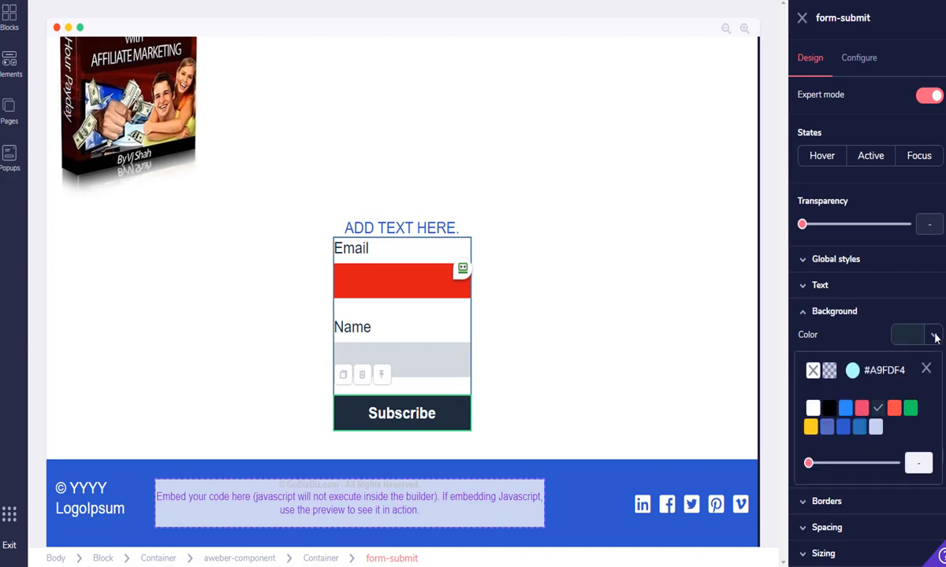
mouse_move(894, 410)
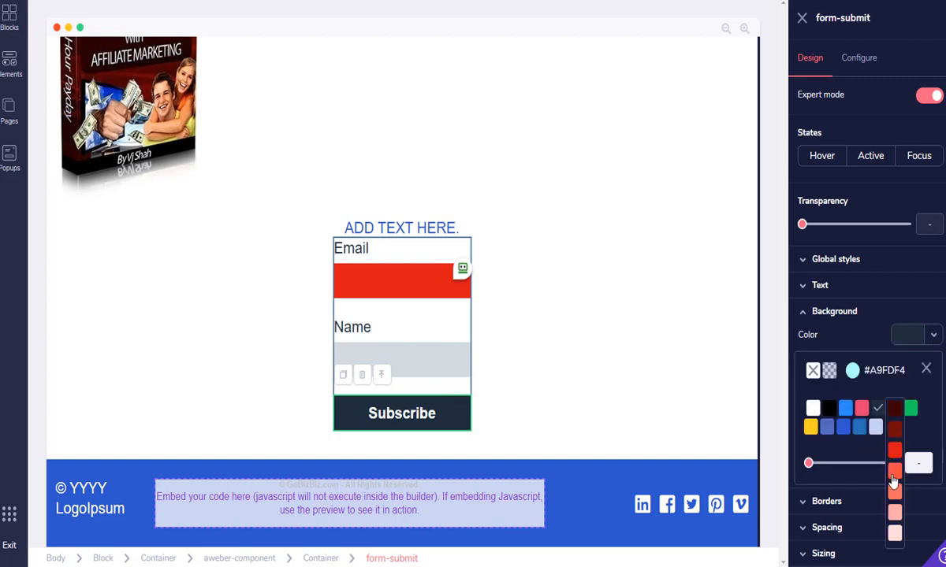
click(893, 451)
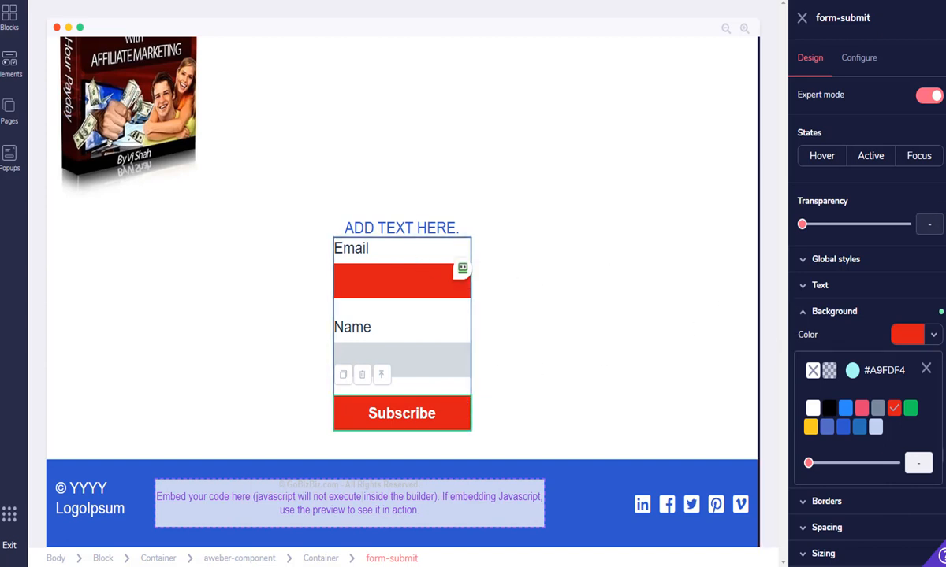
click(346, 227)
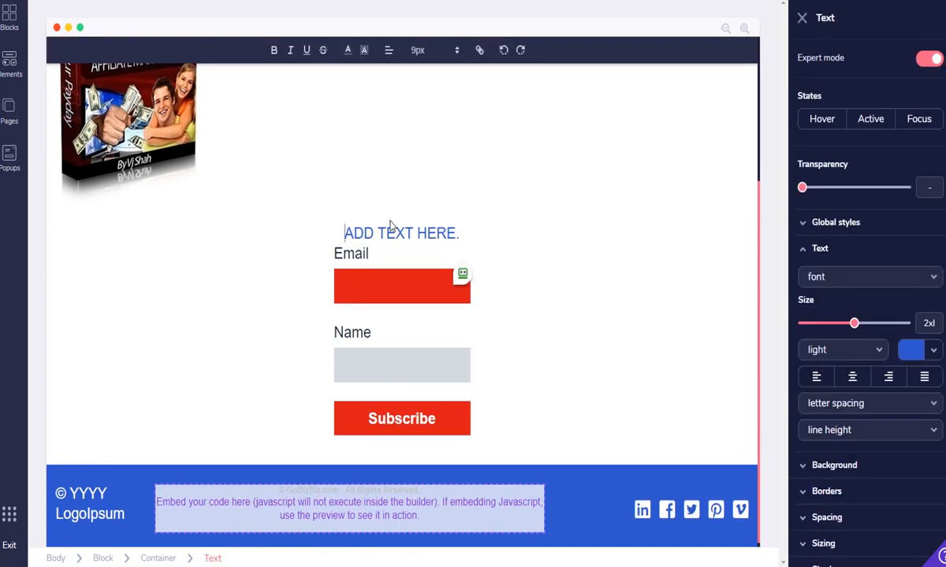
Replace the ADD TEXT HERE. heading with 'Get Your EBook', adding 'Click Here' in front
key(Delete)
key(Delete)
key(Delete)
key(Delete)
key(Delete)
key(Delete)
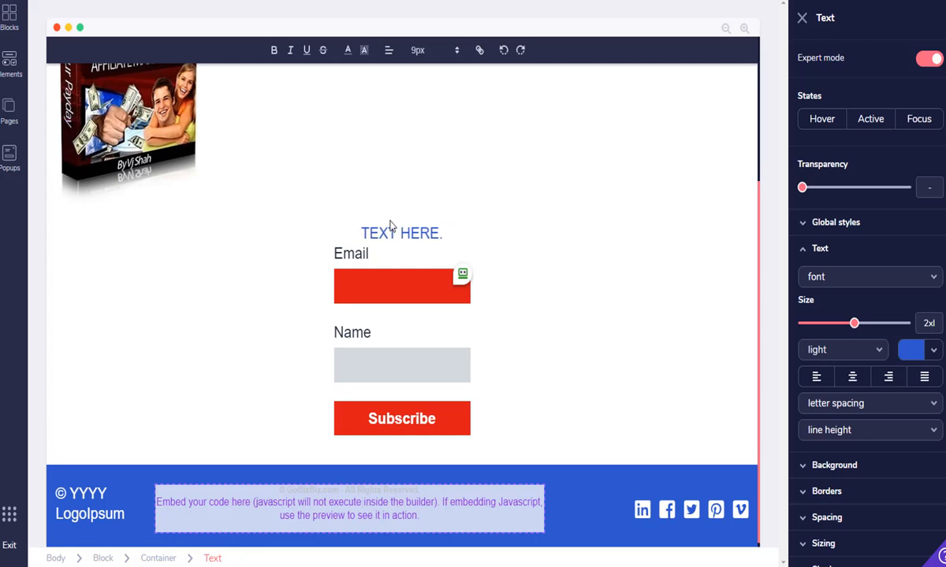
key(Delete)
key(Delete)
key(Delete)
key(Delete)
key(Delete)
key(Delete)
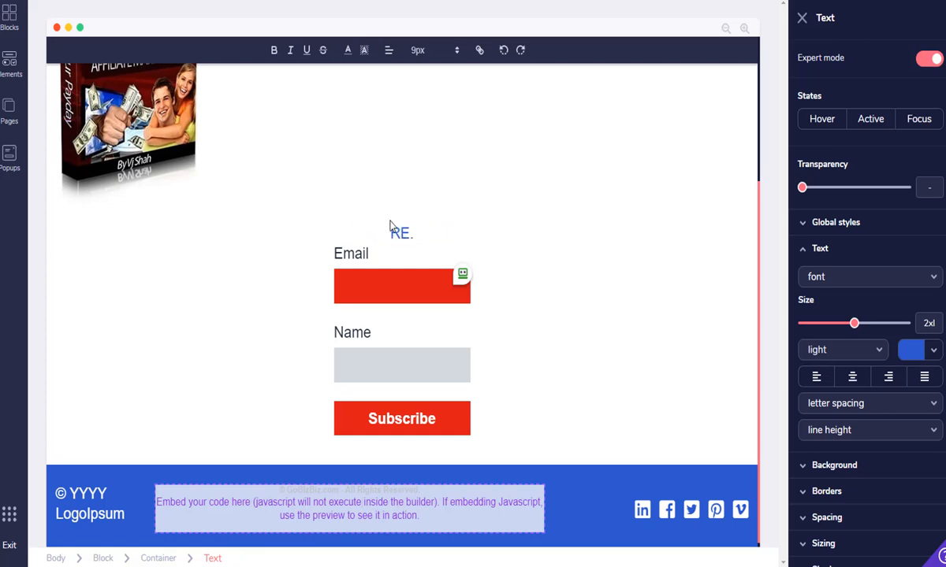
key(Delete)
key(Delete)
text(Get Your)
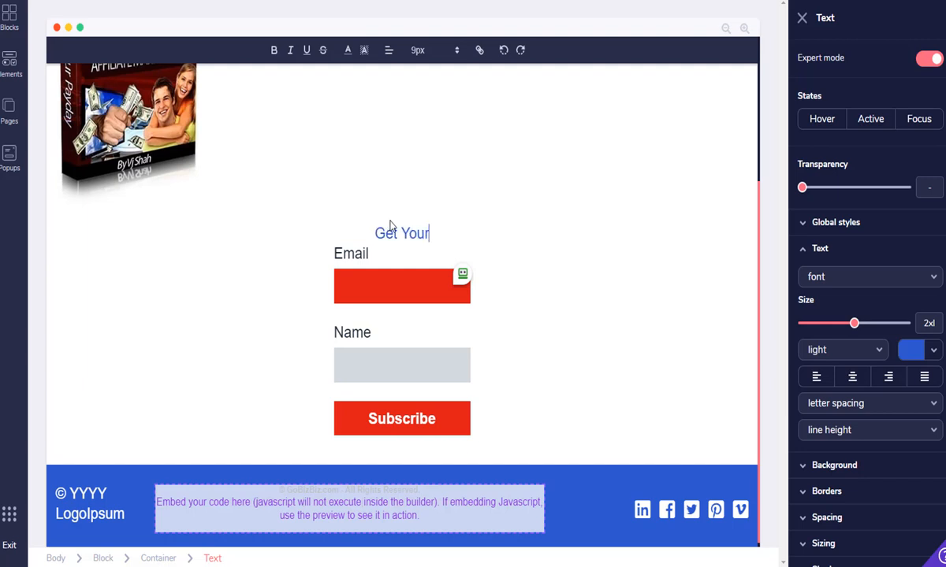
text( EBook)
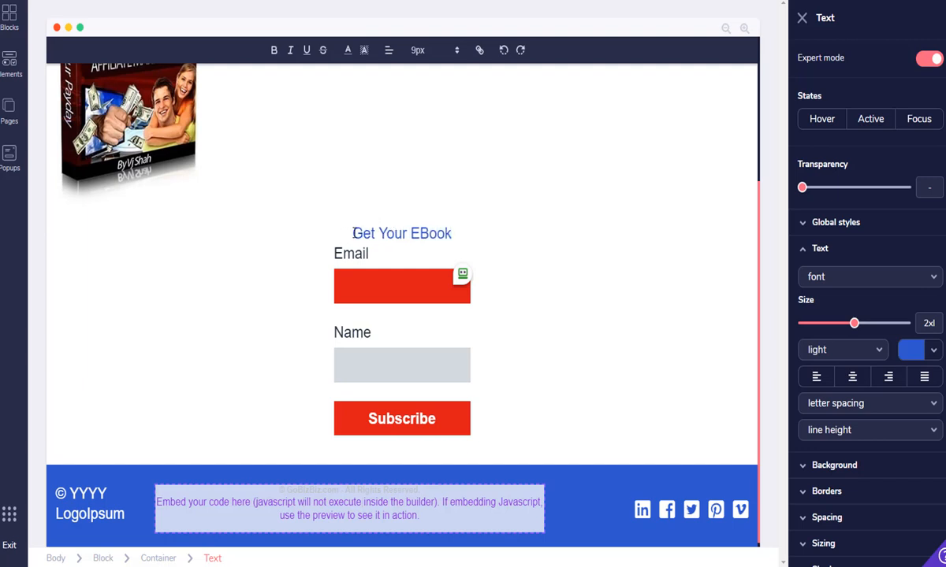
text(Clic)
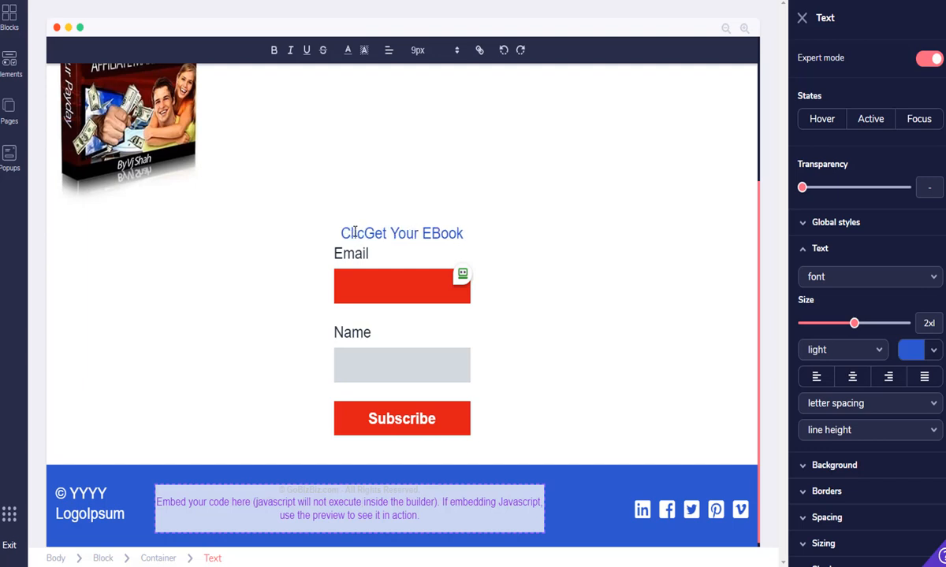
text(k Here)
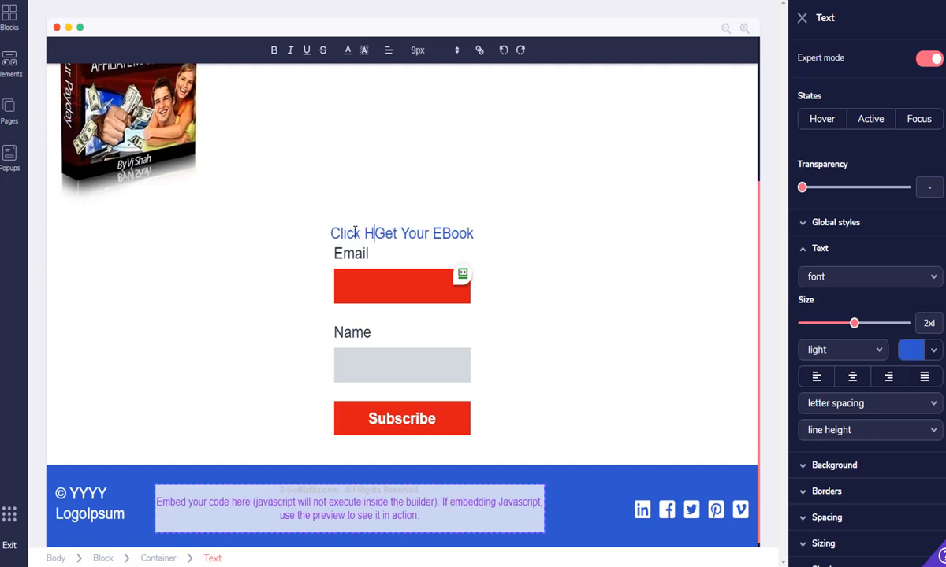